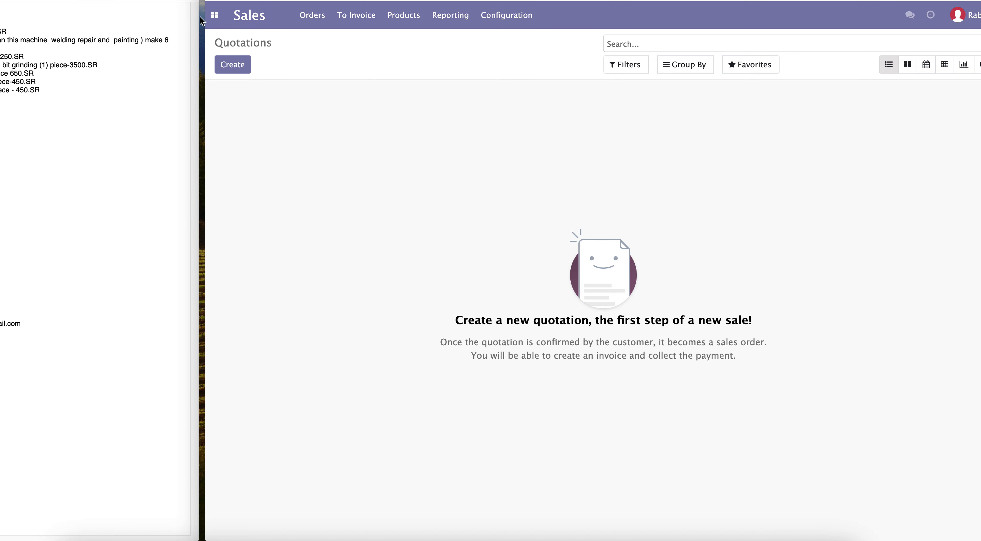
Step: Open the Sales app's quotations and start a new quotation
left_click(214, 16)
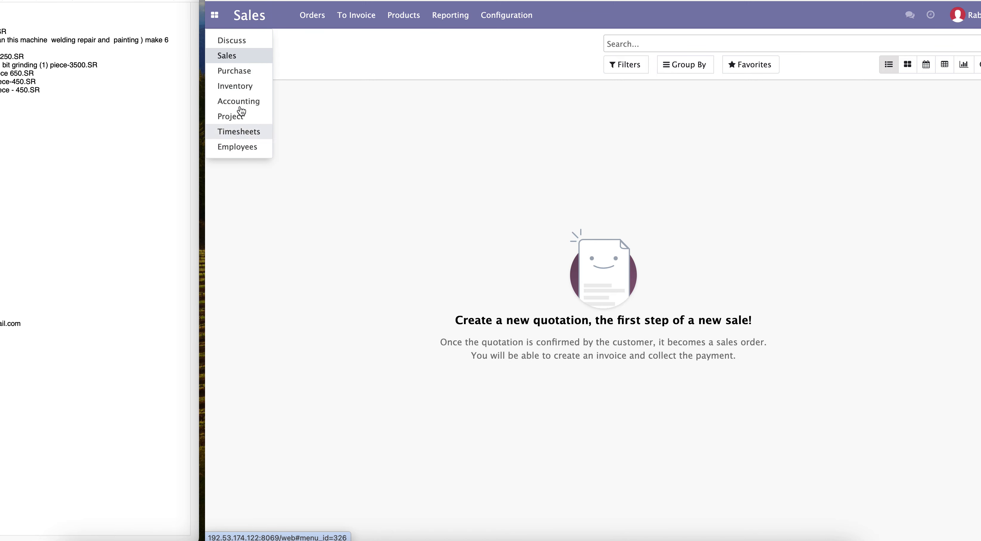
left_click(235, 61)
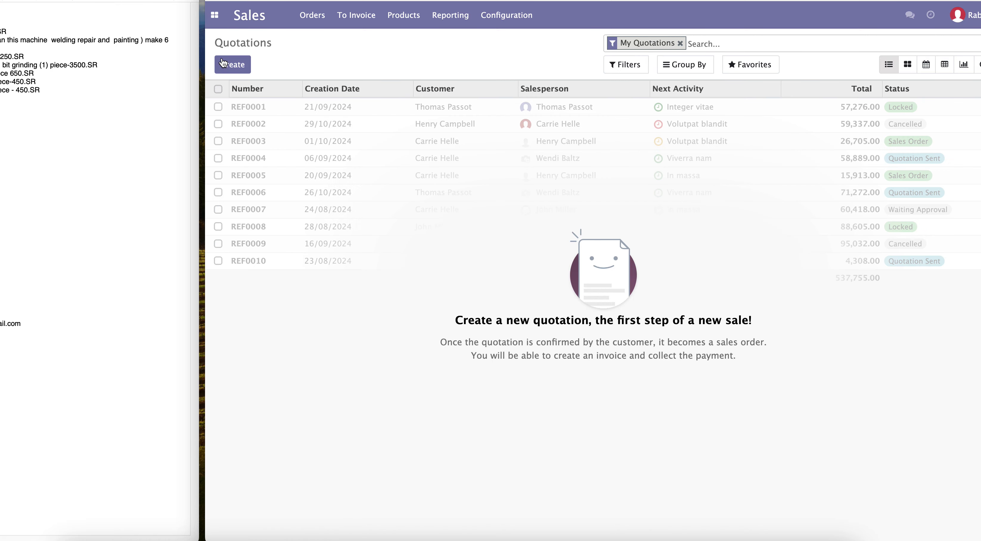
left_click_drag(279, 43, 214, 44)
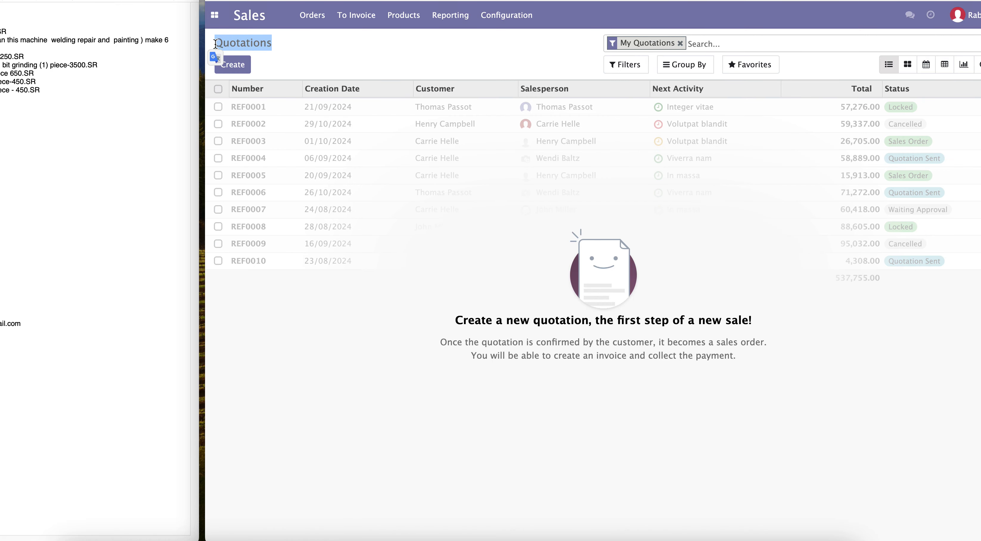
left_click(291, 43)
left_click(244, 65)
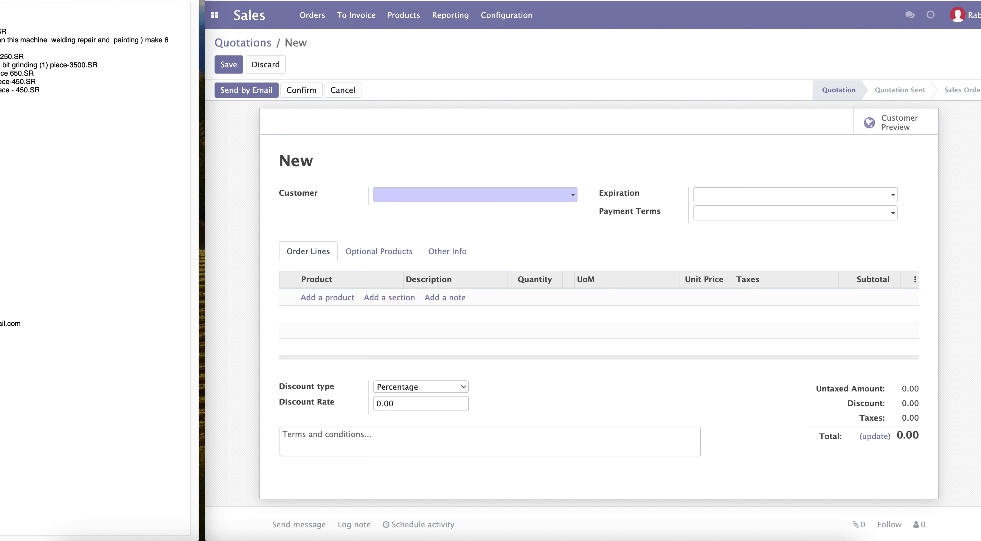
Step: Paste Ulterra Arabia LLC as the customer and choose to create and edit it as a new customer
right_click(0, 151)
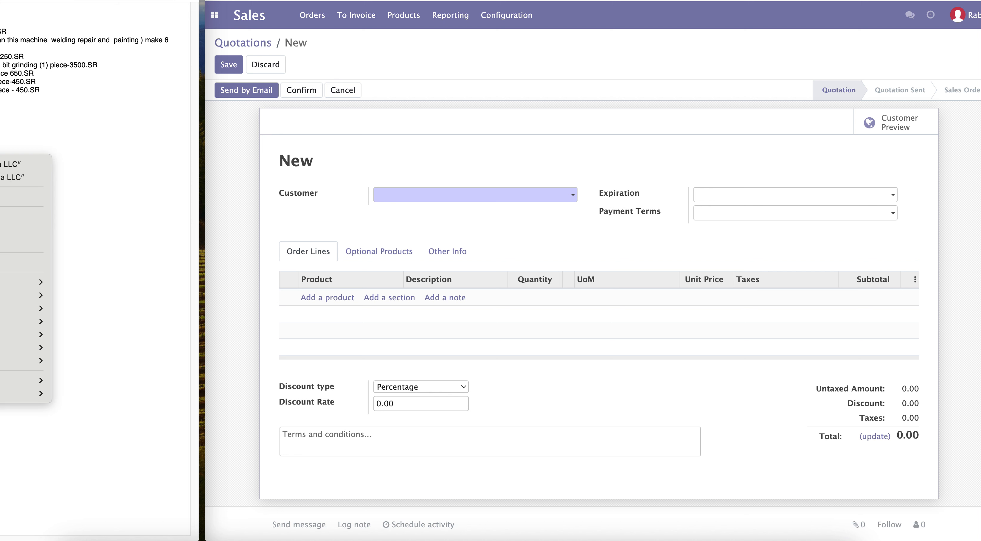
left_click(1, 229)
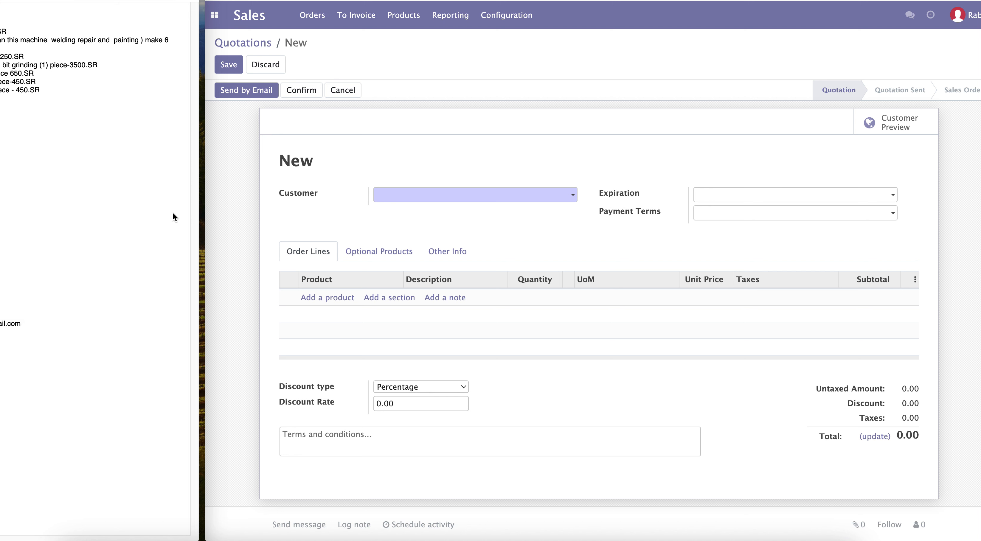
left_click(445, 191)
right_click(435, 192)
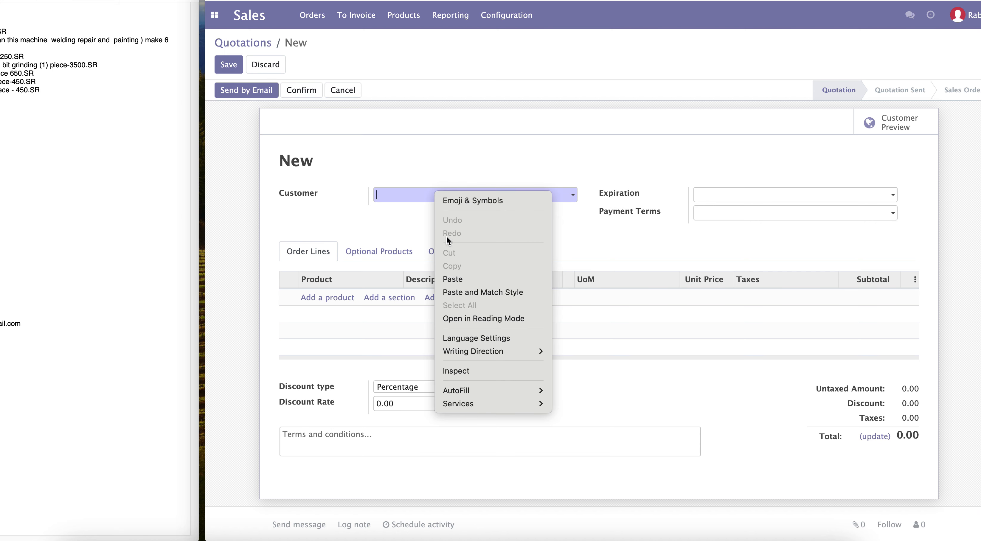
left_click(448, 279)
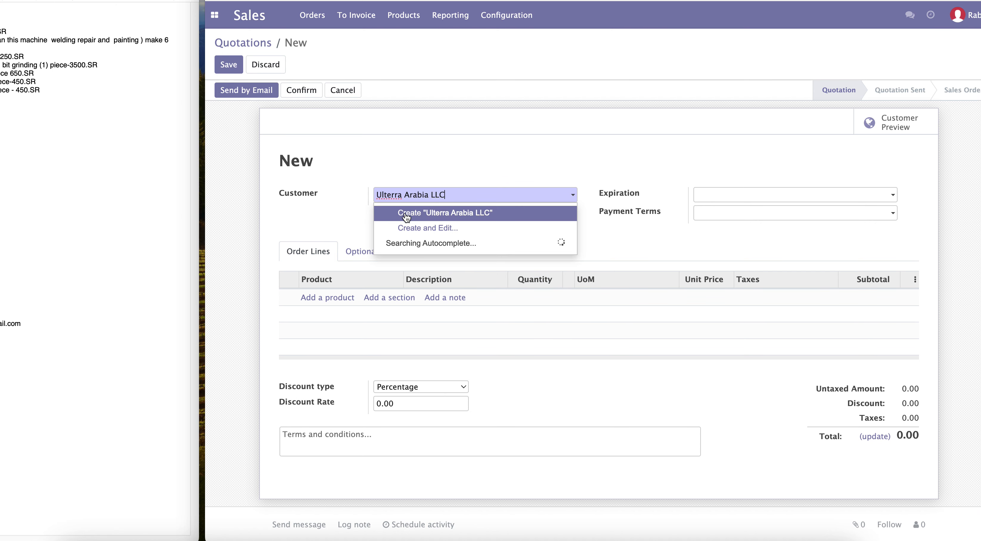
left_click(423, 228)
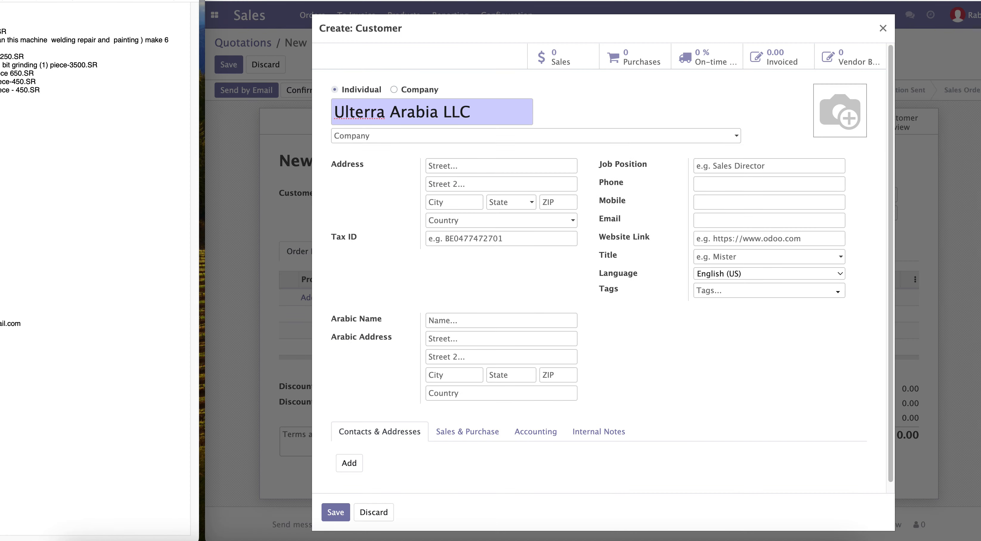
Step: Copy the customer's tax ID from the notes and paste it into the Tax ID field
right_click(1, 156)
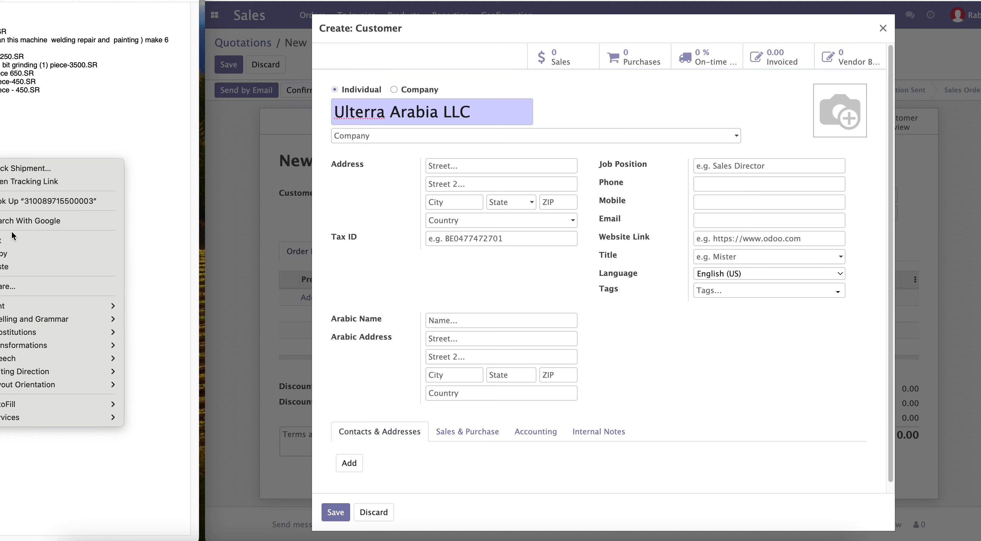
left_click(11, 254)
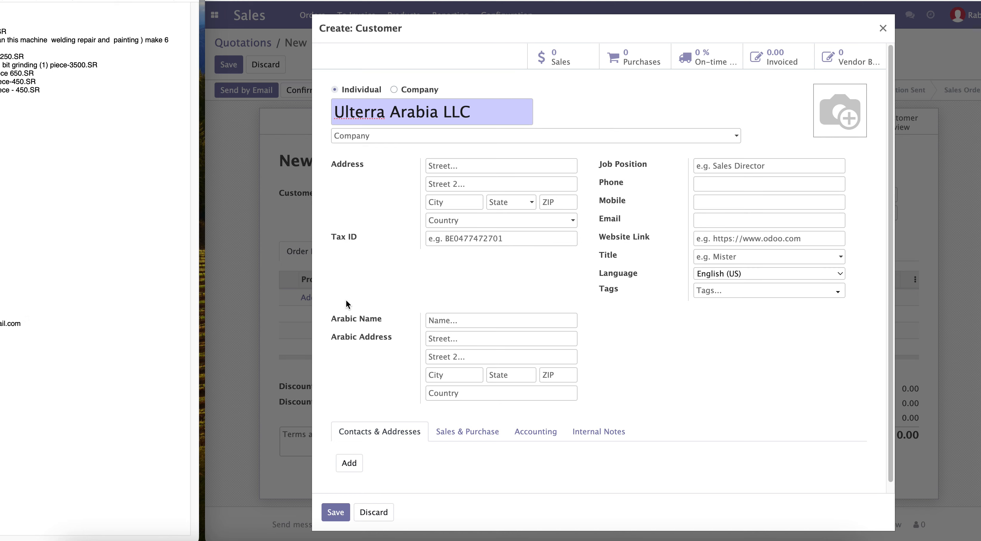
right_click(437, 239)
left_click(456, 321)
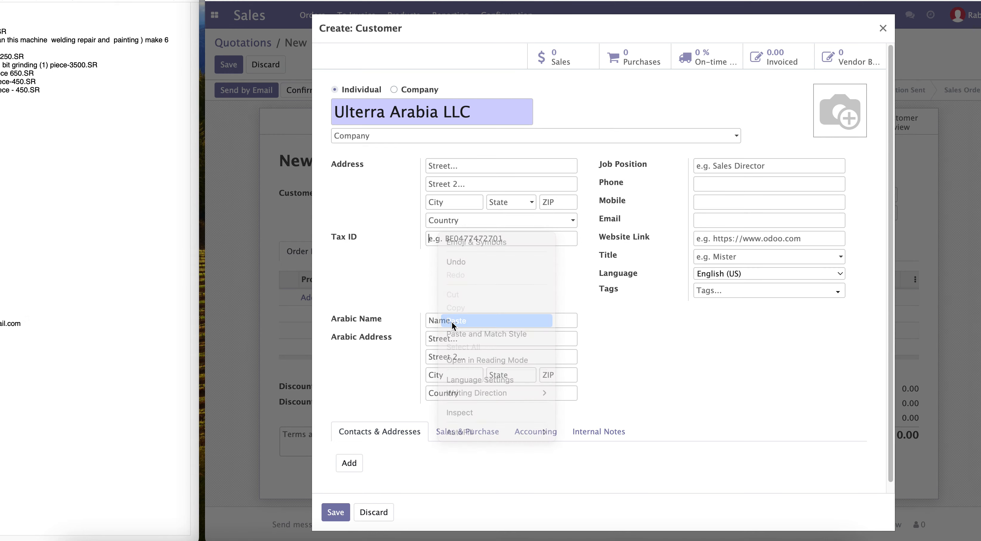
Step: Copy another customer detail from the notes, paste it into the street field, and save the new customer
left_click(1, 156)
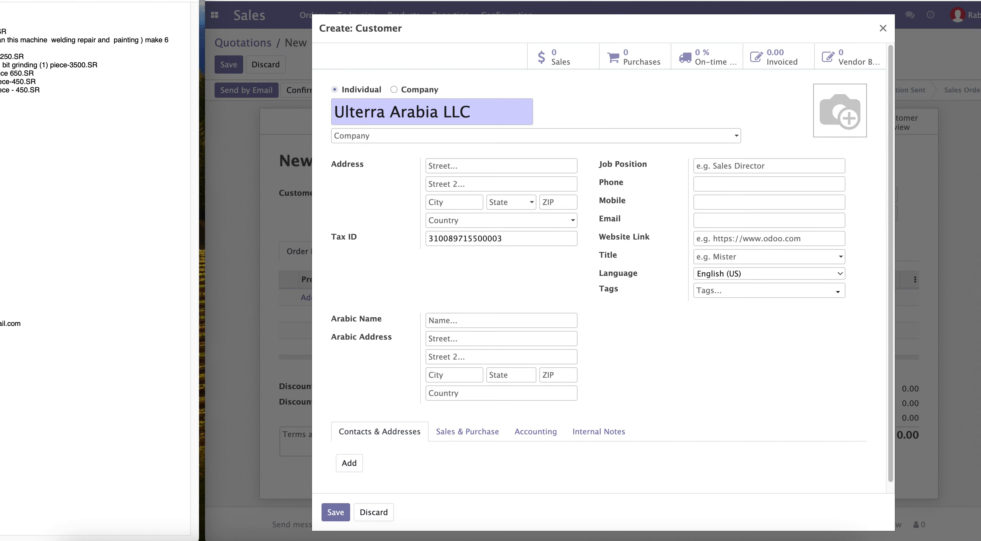
right_click(1, 170)
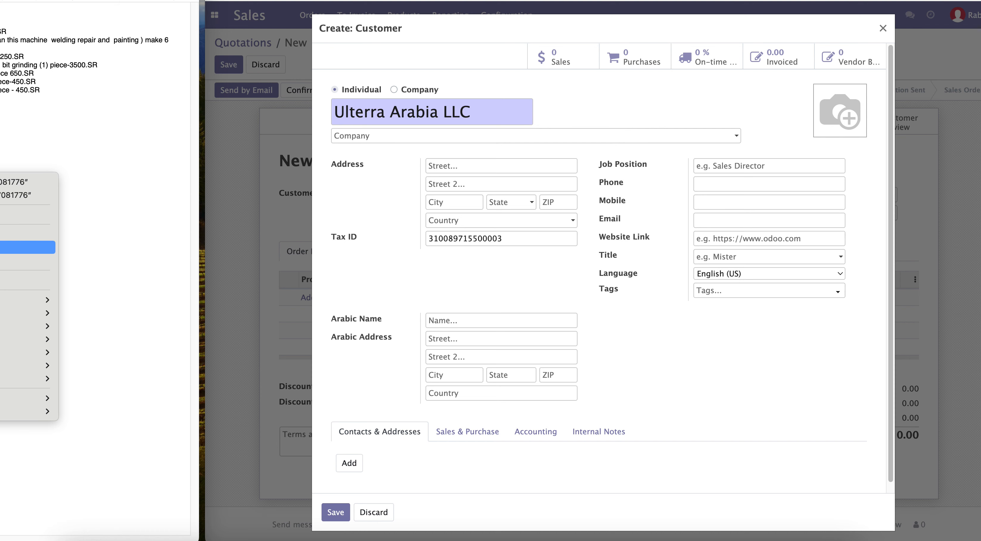
left_click(1, 248)
left_click(438, 165)
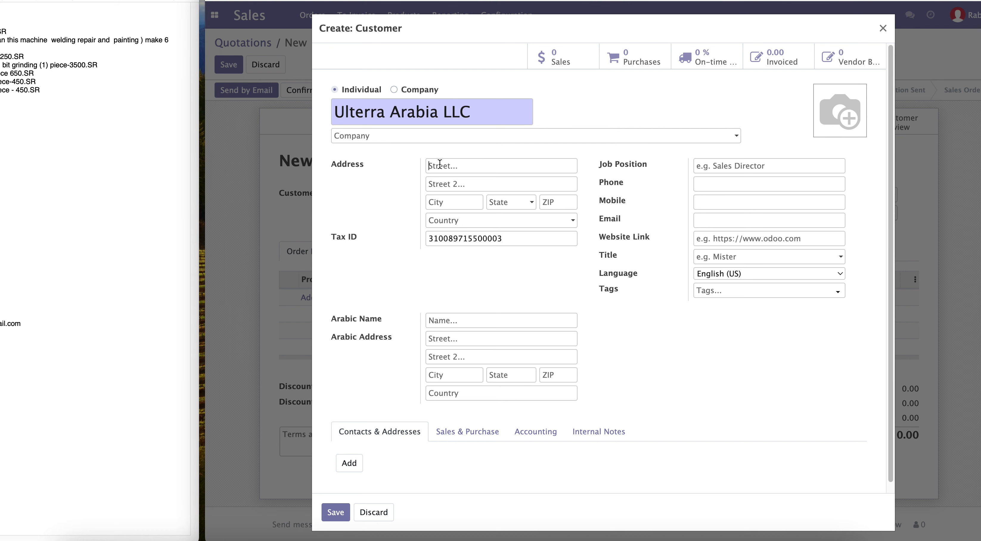
right_click(438, 165)
left_click(456, 250)
left_click(335, 512)
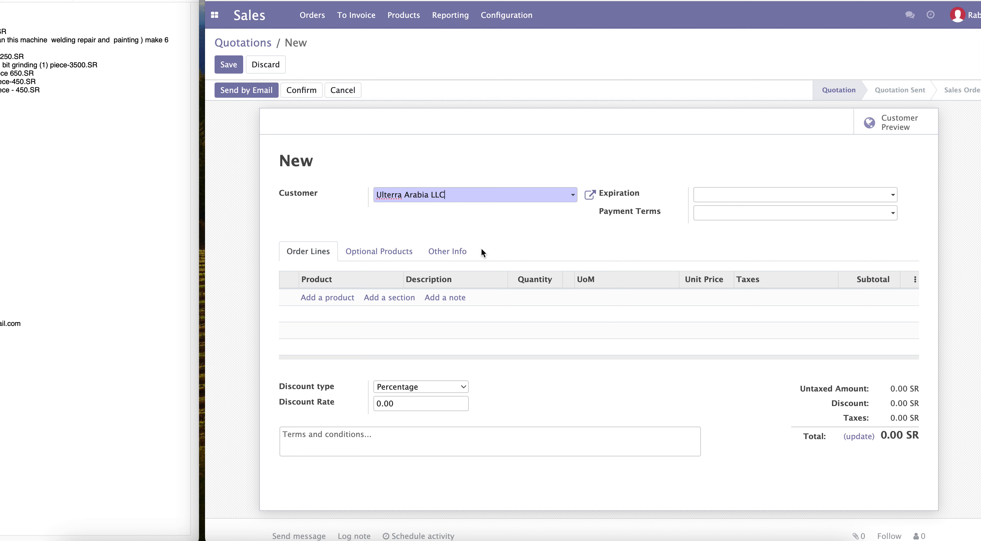
left_click(783, 217)
left_click(652, 225)
left_click(773, 198)
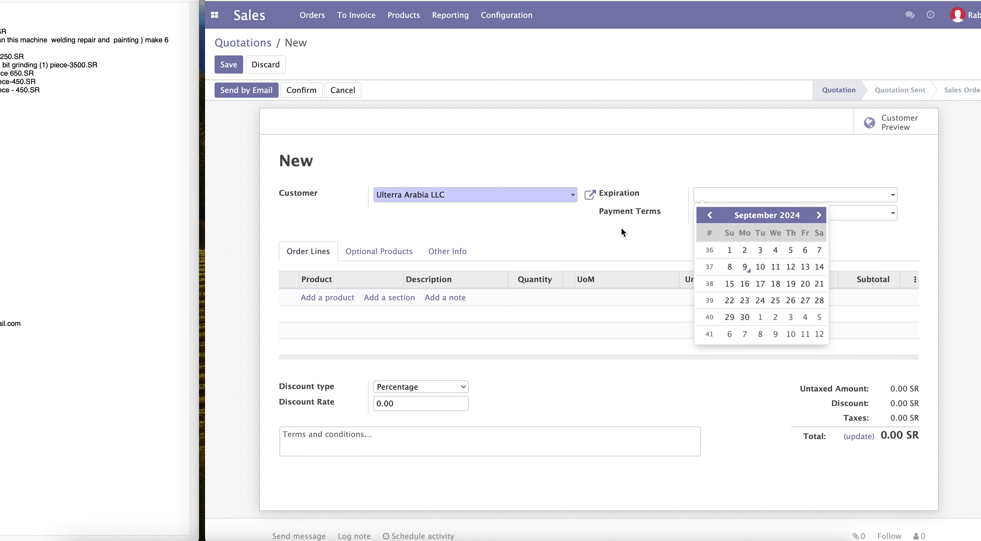
left_click(624, 234)
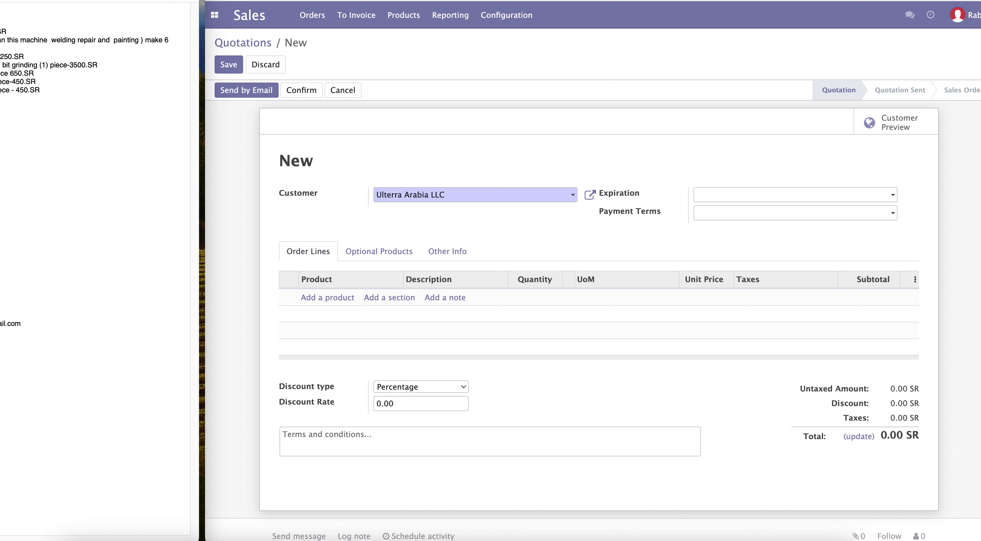
Step: Add an order line creating the new product Paint drill machine fan, copied from the notes
right_click(1, 28)
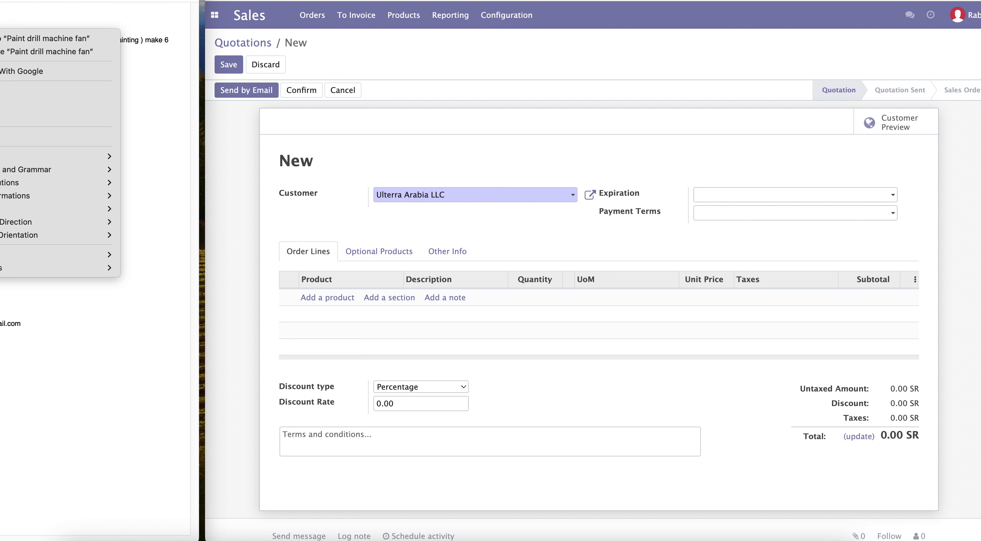
left_click(3, 104)
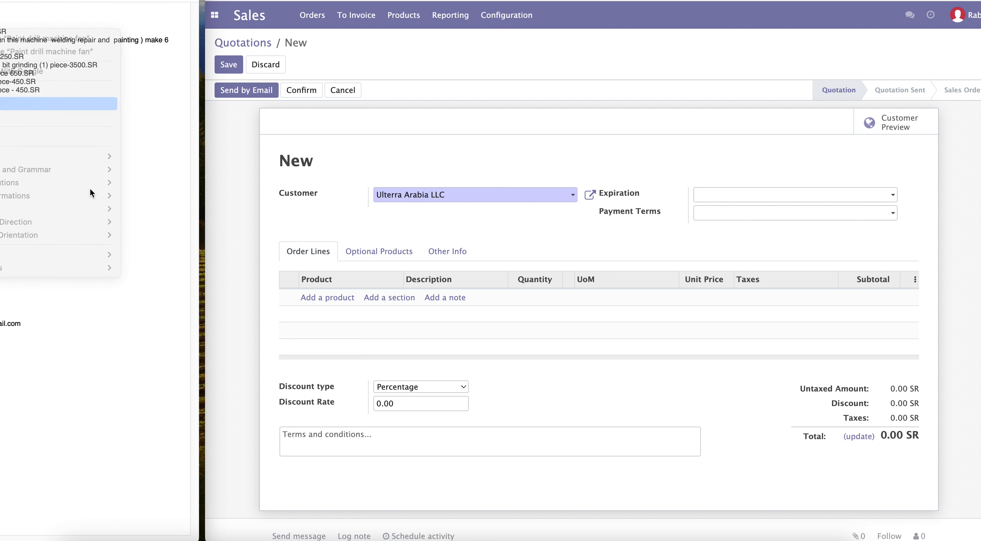
left_click(336, 297)
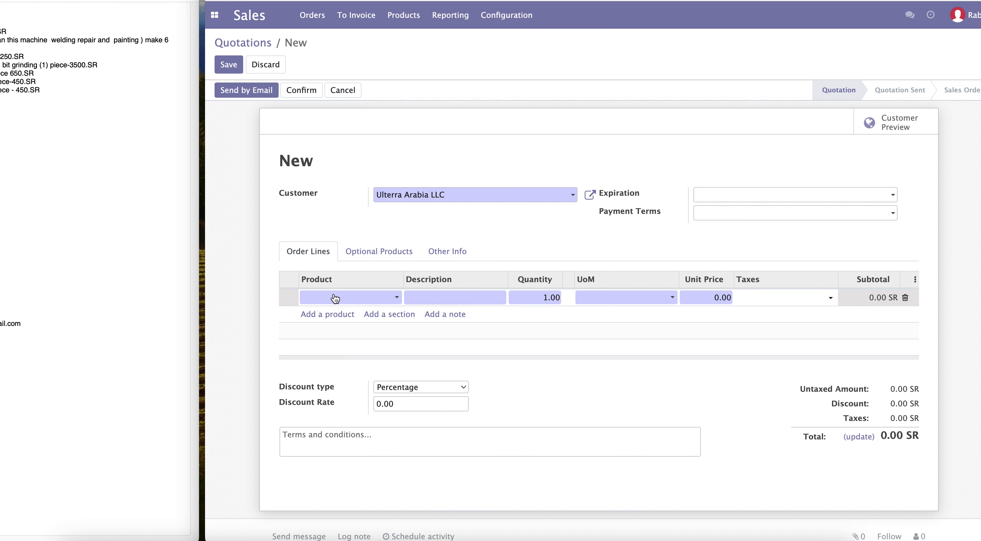
key("ctrl+v")
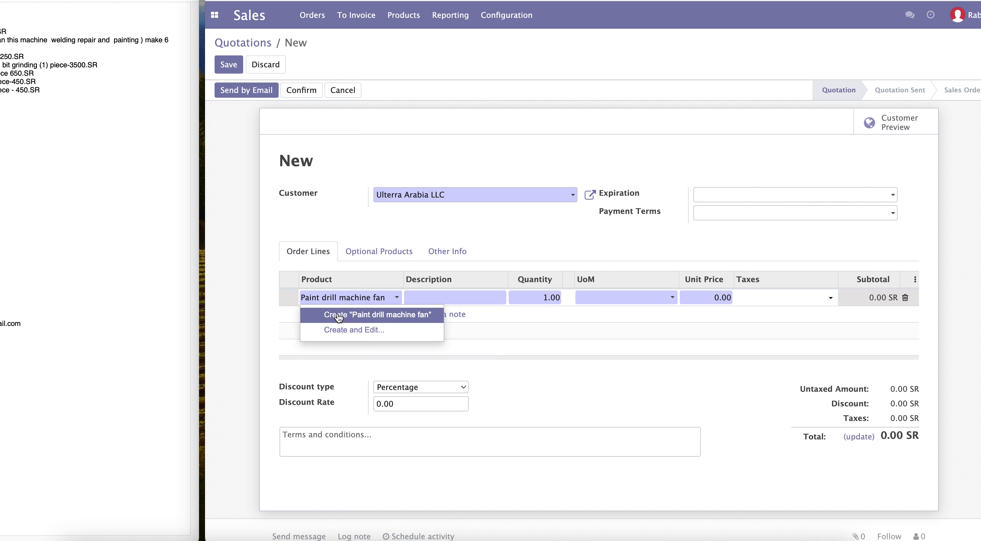
left_click(338, 316)
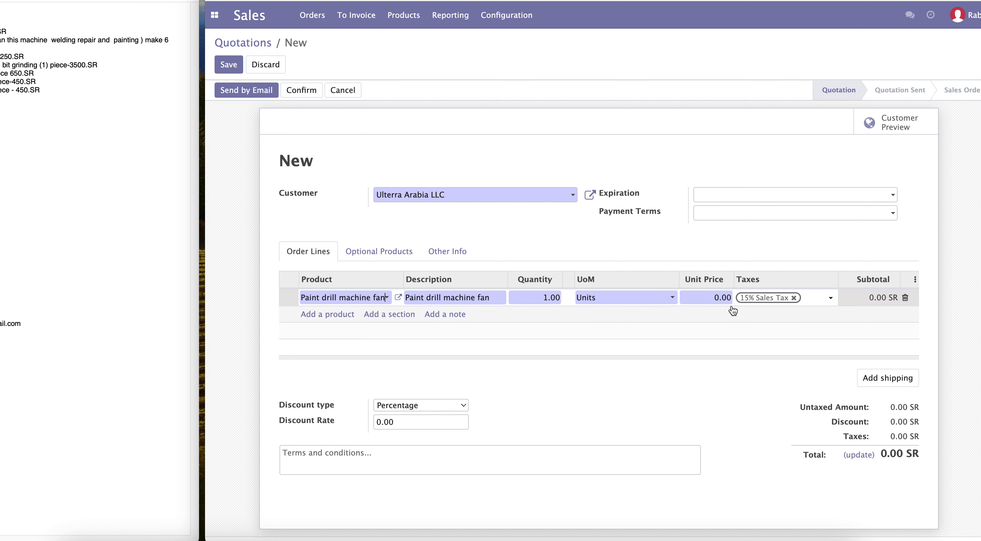
Step: Set the Paint drill machine fan line's unit price to 2500
left_click(704, 296)
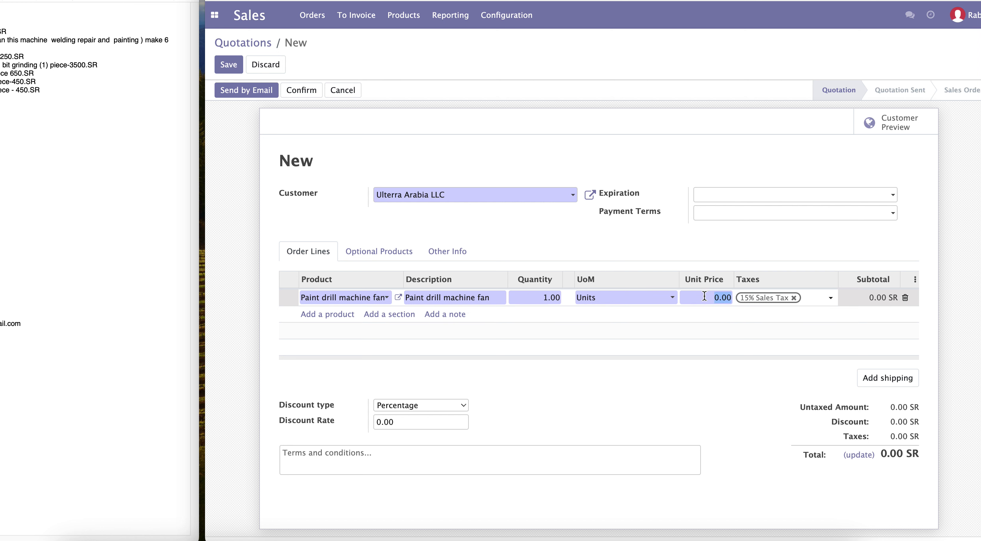
type("2500")
left_click(703, 289)
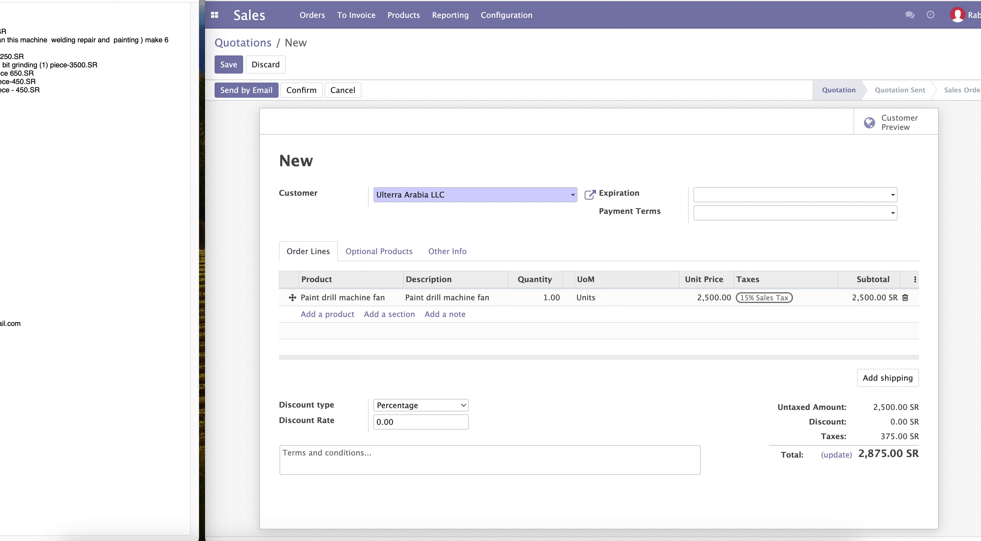
Step: Add an order line creating the product "Red color machine drill bit clean this machine welding repair and painting ) make 6 area"
left_click_drag(0, 40, 0, 48)
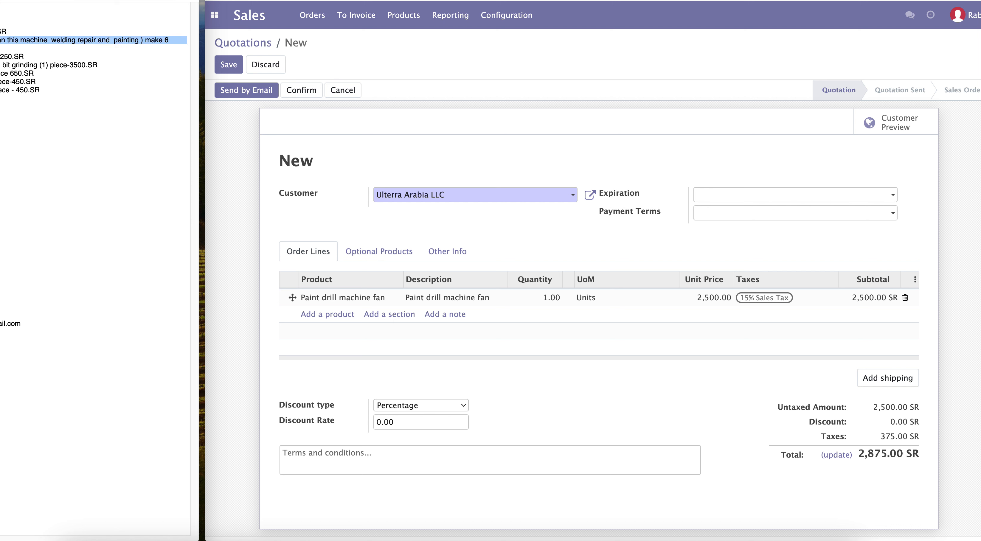
right_click(1, 39)
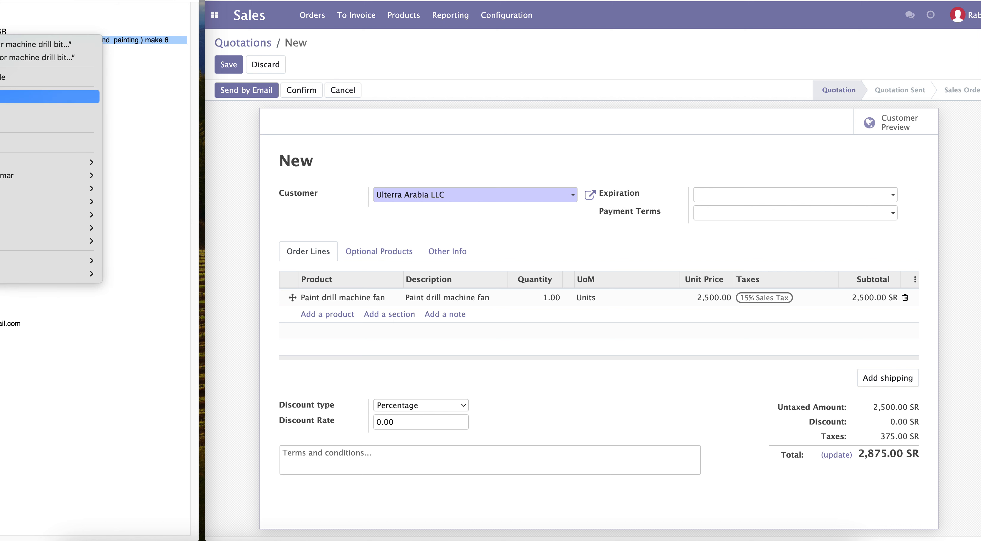
left_click(7, 110)
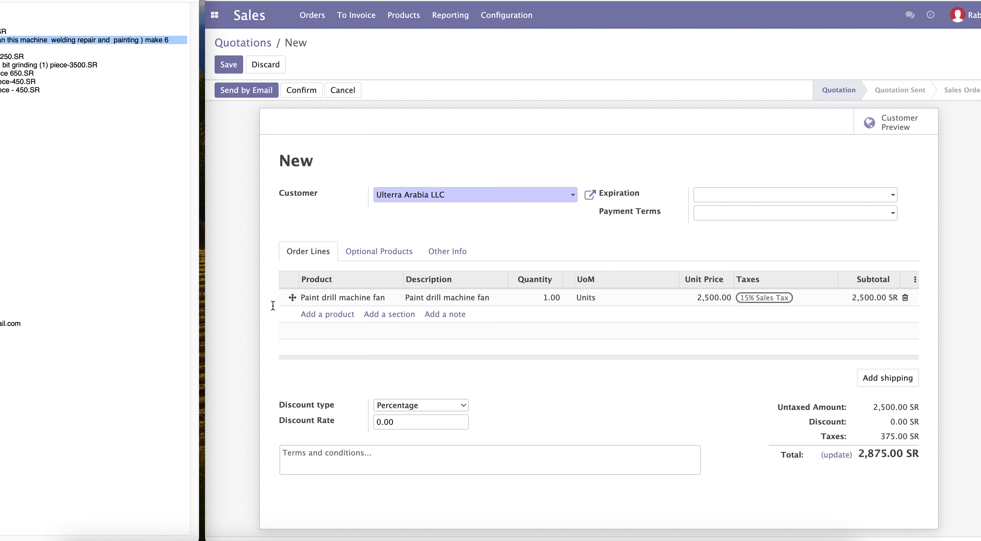
left_click(337, 314)
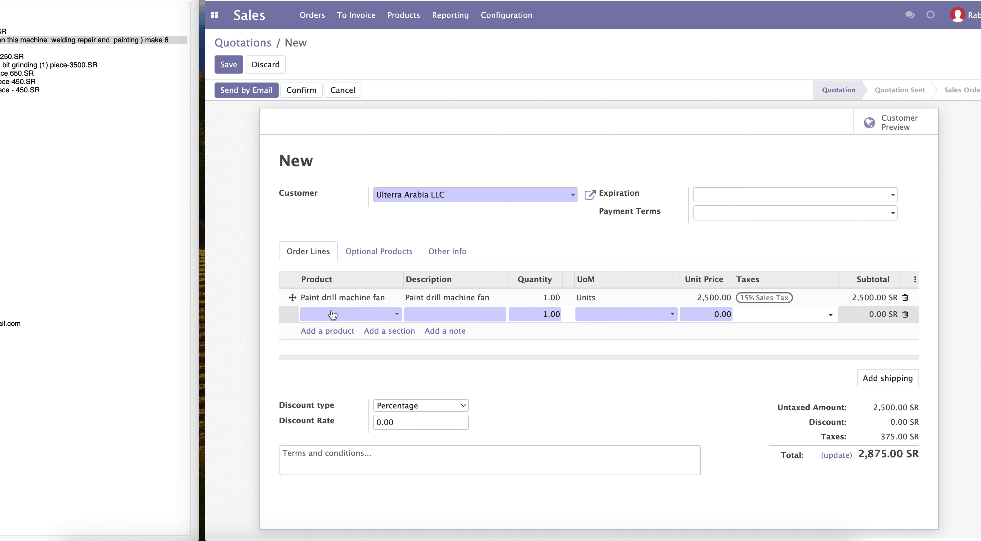
key("super+v")
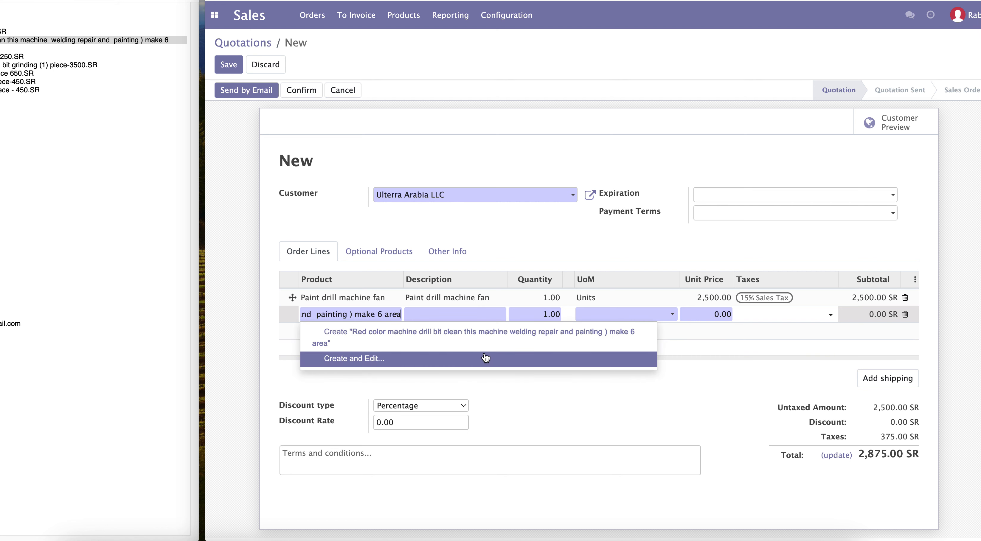
left_click(368, 342)
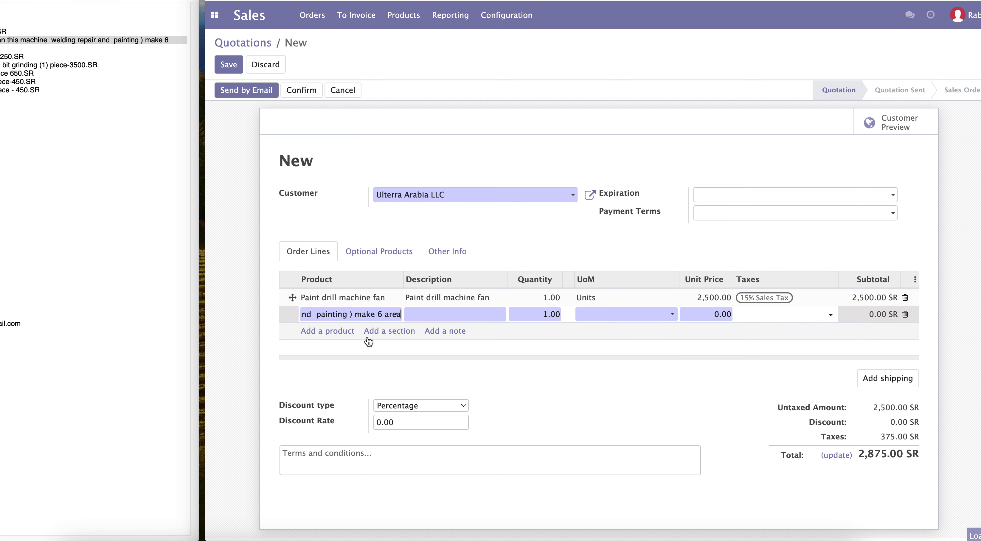
Step: Set the red drill bit line's unit price to 7500
left_click(705, 314)
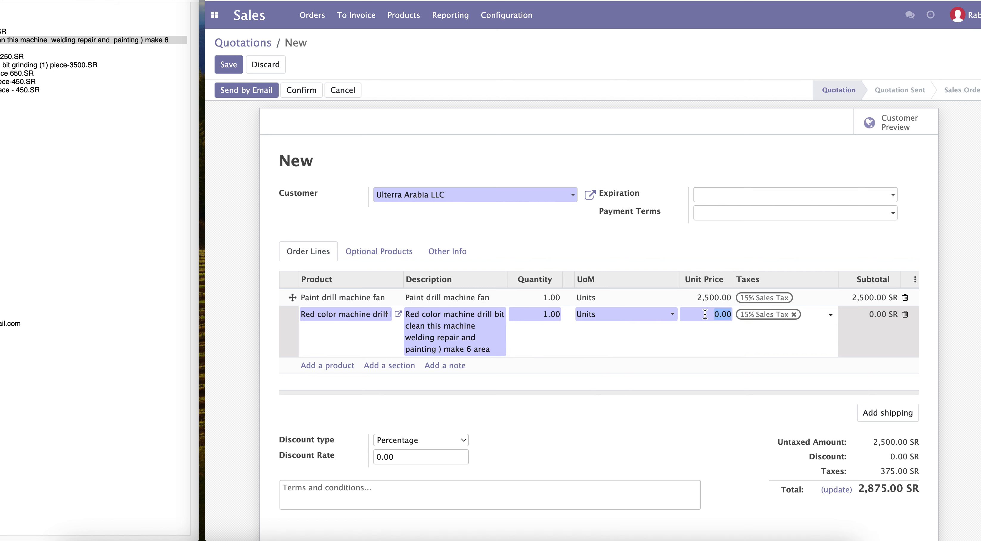
type("7500")
left_click(30, 97)
left_click(2, 56)
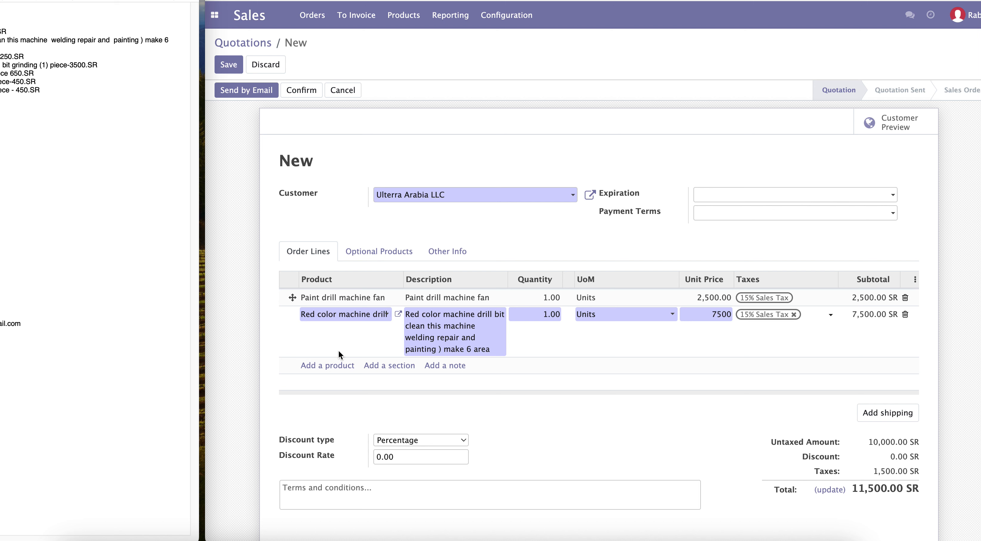
Step: Add a third order line creating the new product white light 450 Wd
left_click(327, 365)
type("white light 450 Wd")
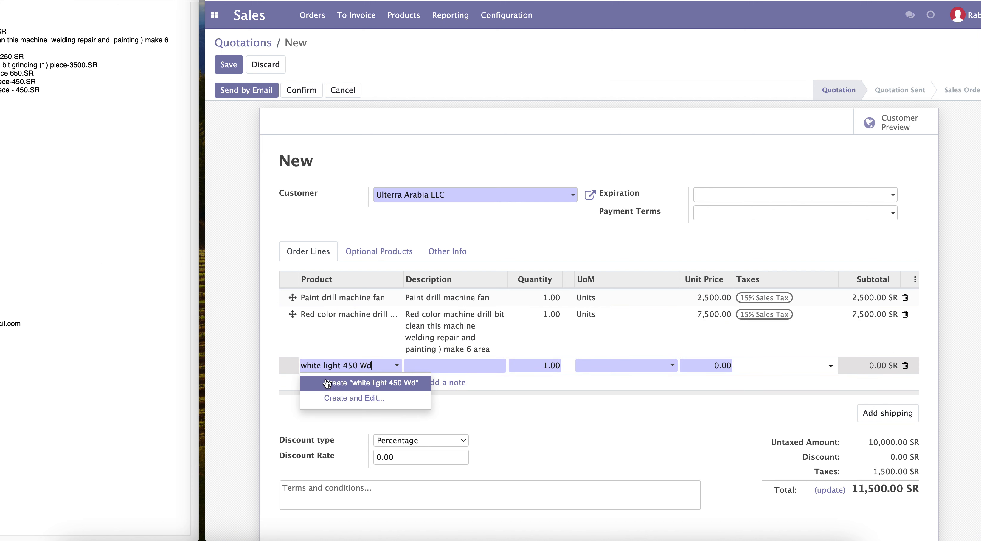
left_click(327, 382)
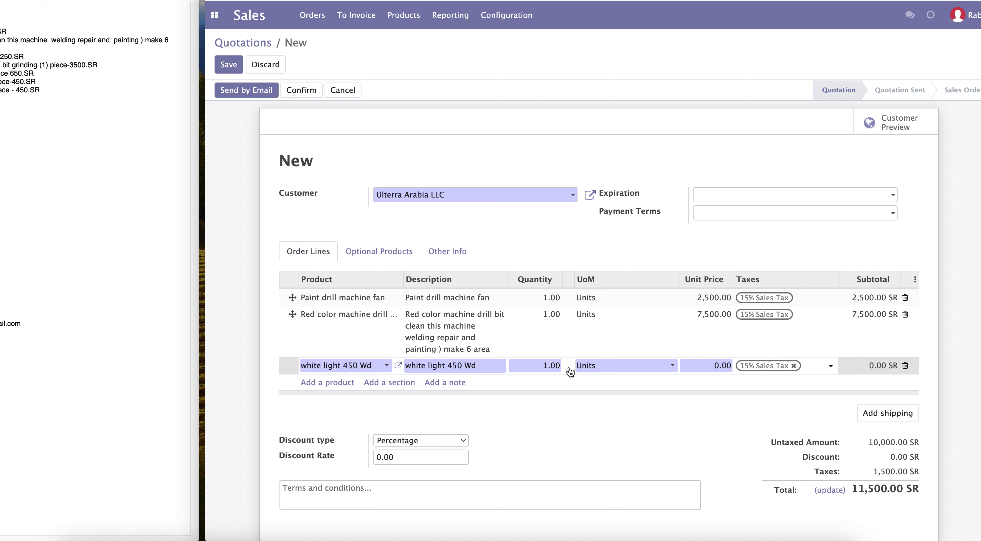
Step: Set the white light 450 Wd line's quantity to 5 and its unit price to 1250
left_click(545, 364)
type("5")
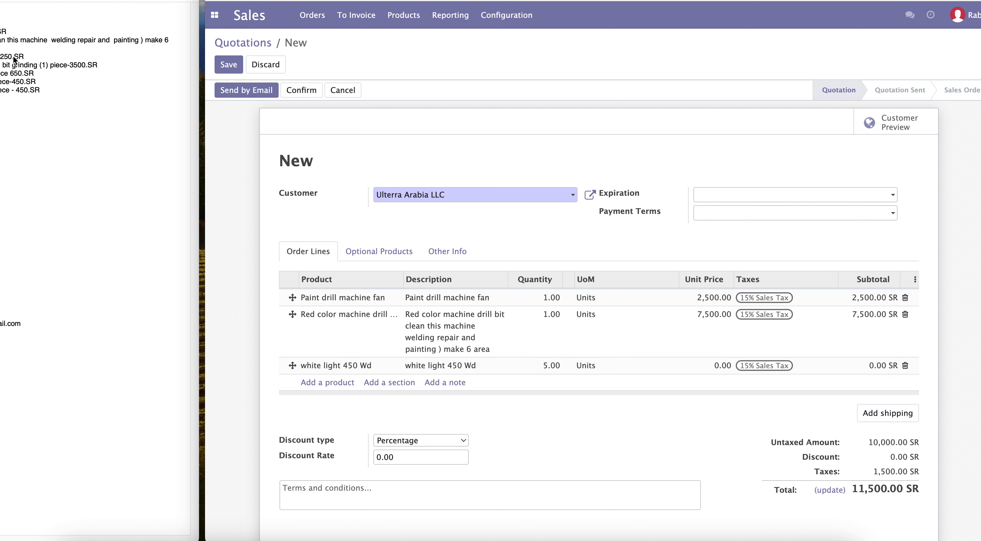
double_click(6, 56)
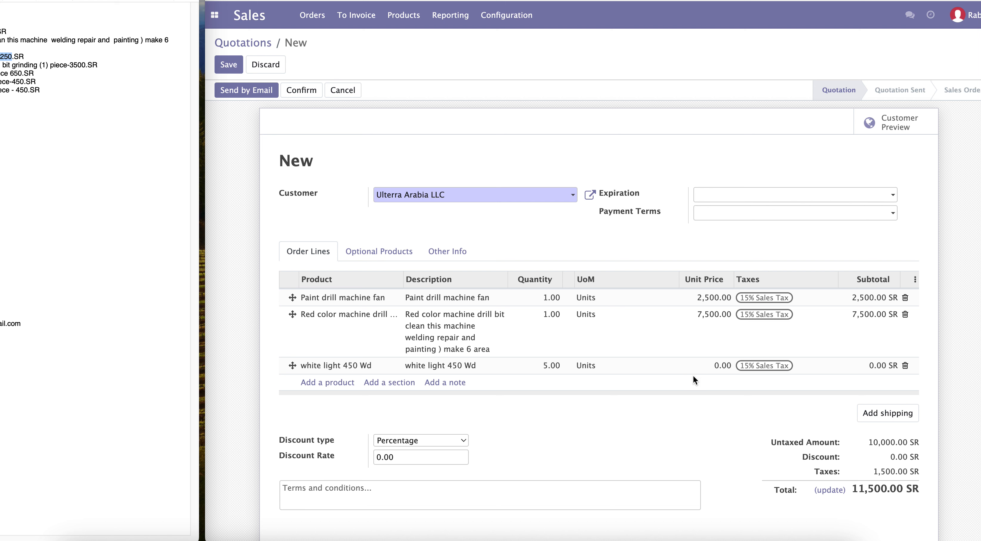
left_click(724, 368)
key("ctrl+v")
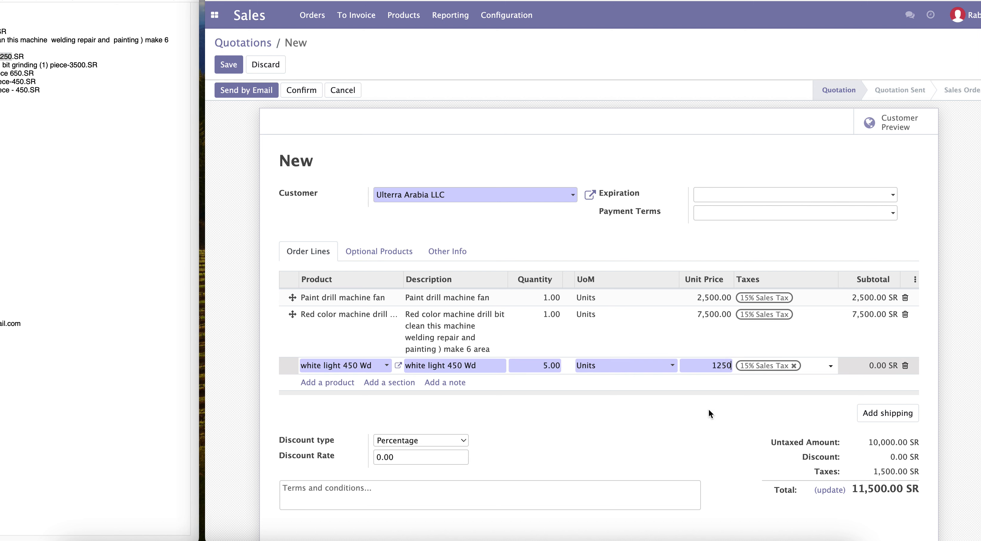
left_click(707, 408)
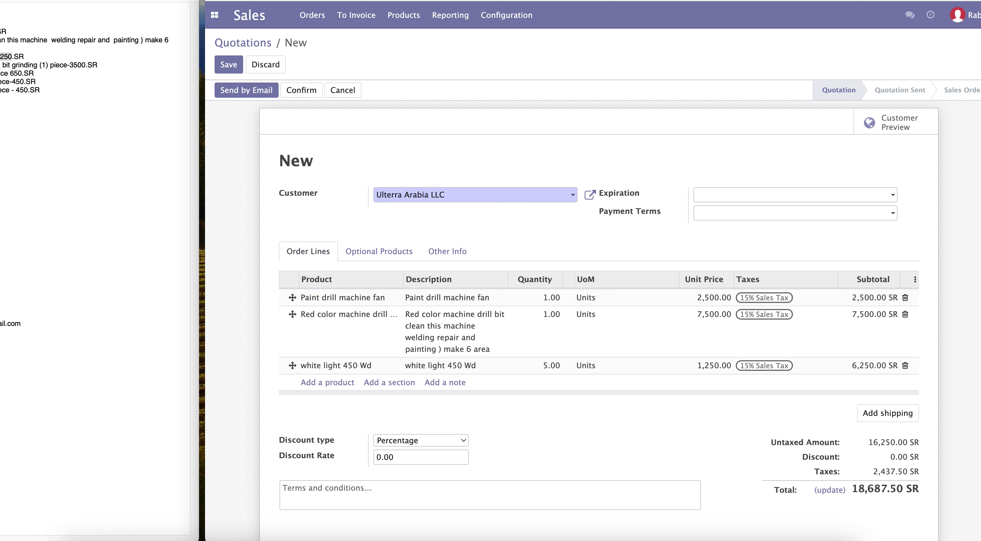
Step: Add an order line creating the product "1.m/70.cm still plate follow drill bit grinding" with unit price 3500
left_click(8, 64)
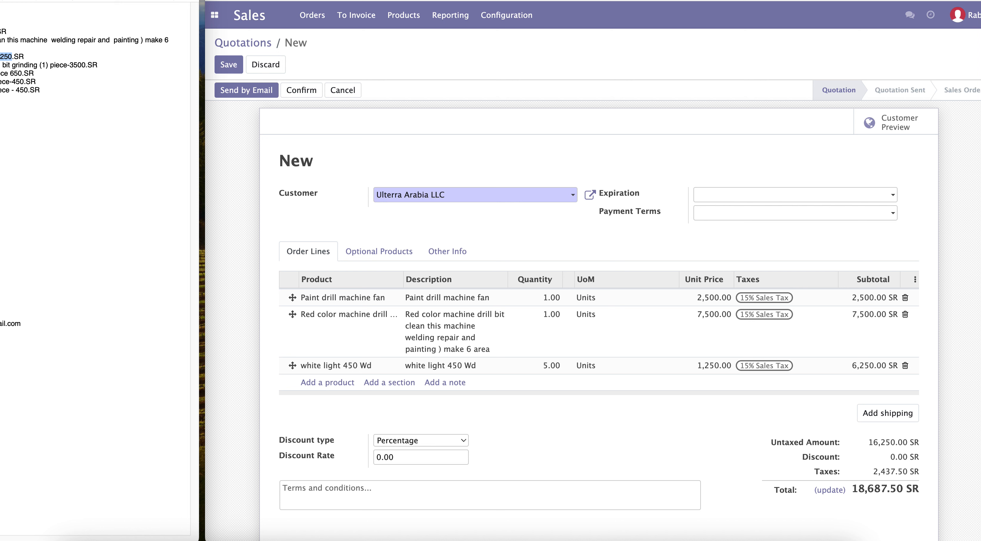
left_click_drag(1, 64, 31, 65)
right_click(31, 64)
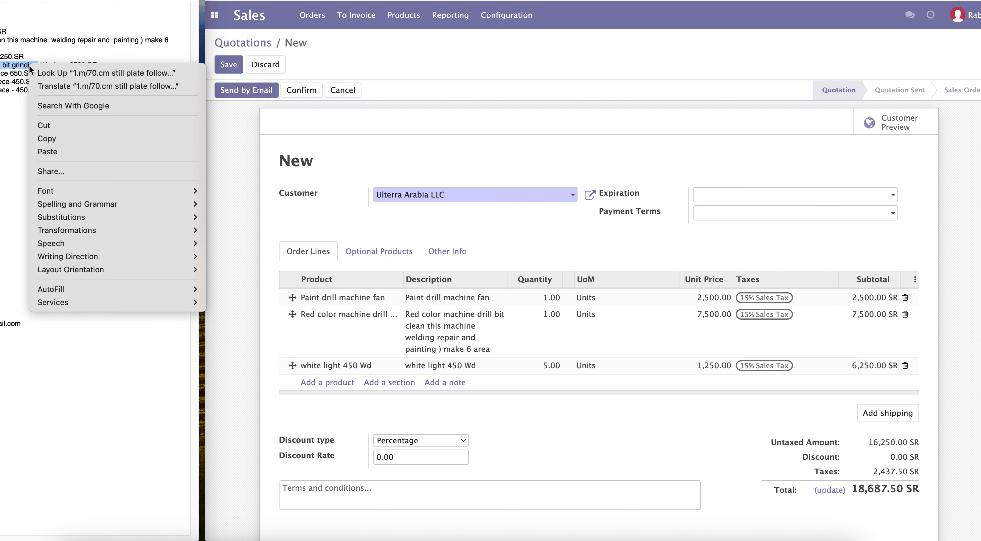
left_click(59, 138)
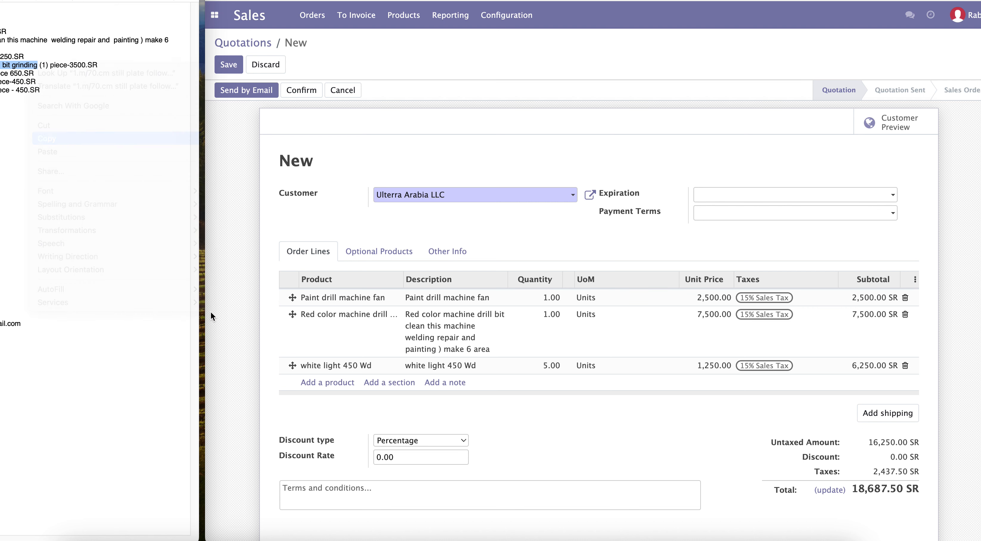
left_click(330, 382)
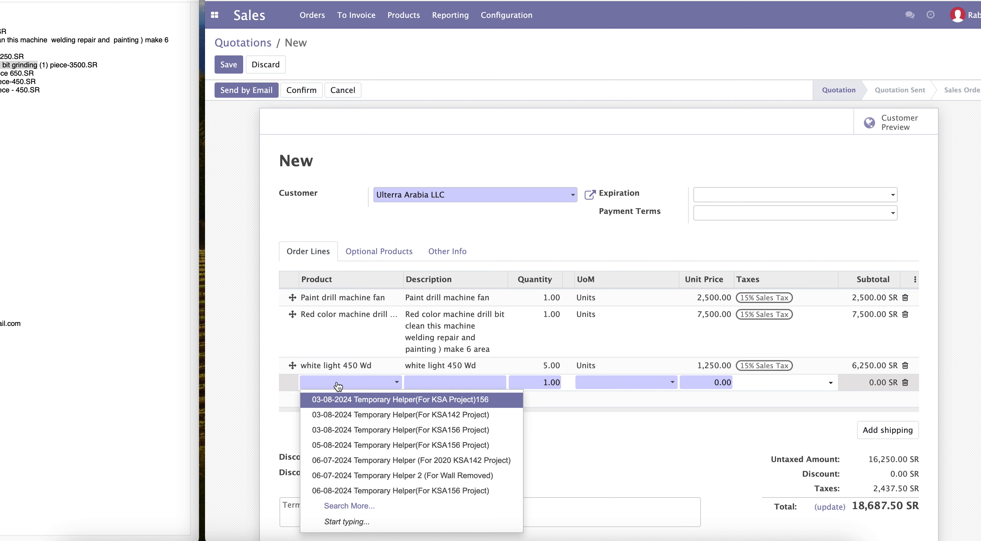
key("super+v")
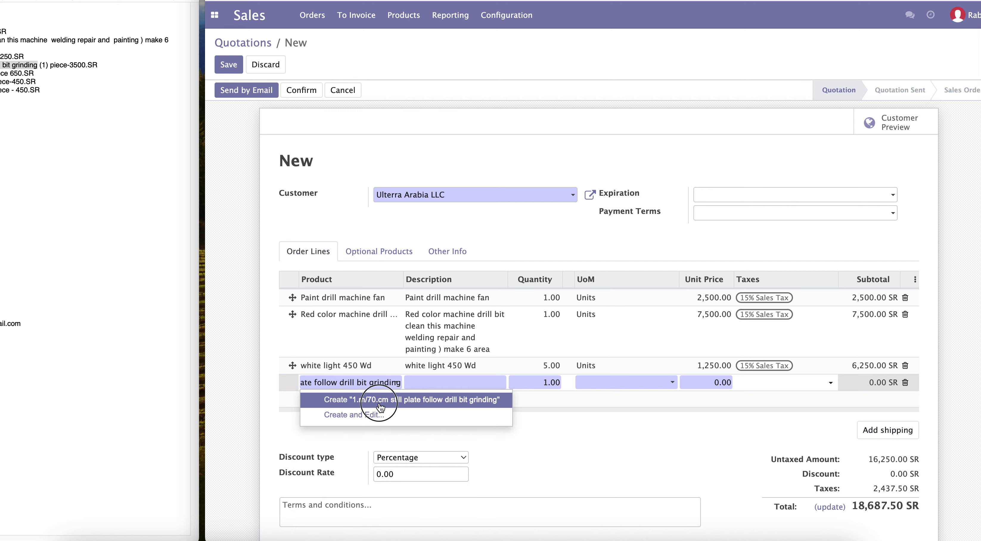
left_click(381, 407)
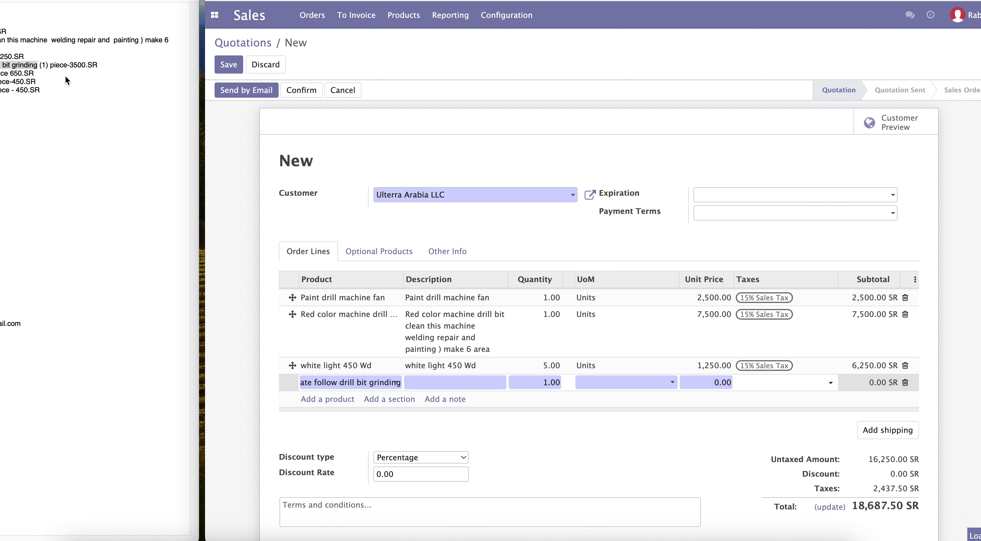
left_click_drag(70, 65, 86, 65)
left_click(694, 383)
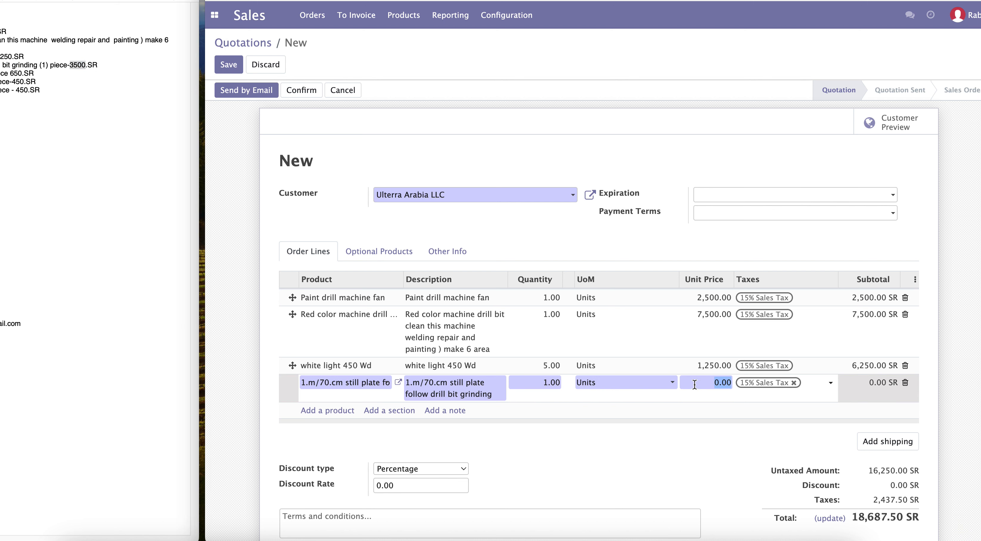
key("ctrl+v")
left_click(682, 431)
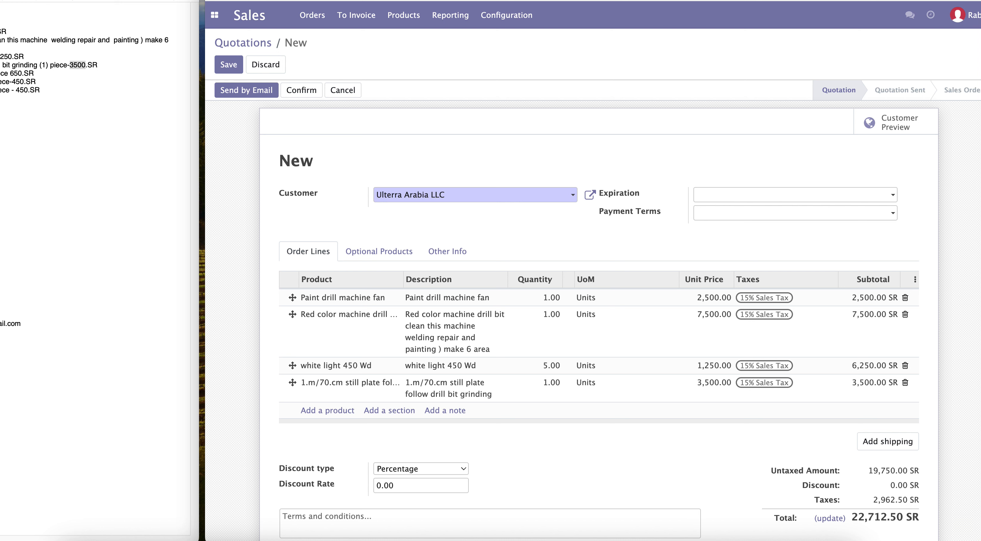
Step: Add an order line creating the product "AC clean and put gas" with unit price 650
left_click(2, 73)
left_click(1, 73)
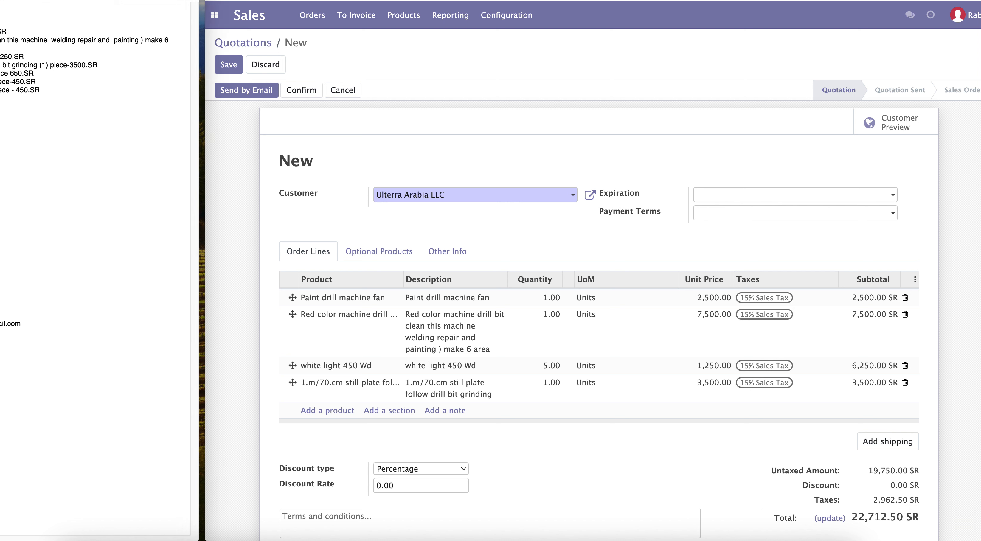
right_click(1, 72)
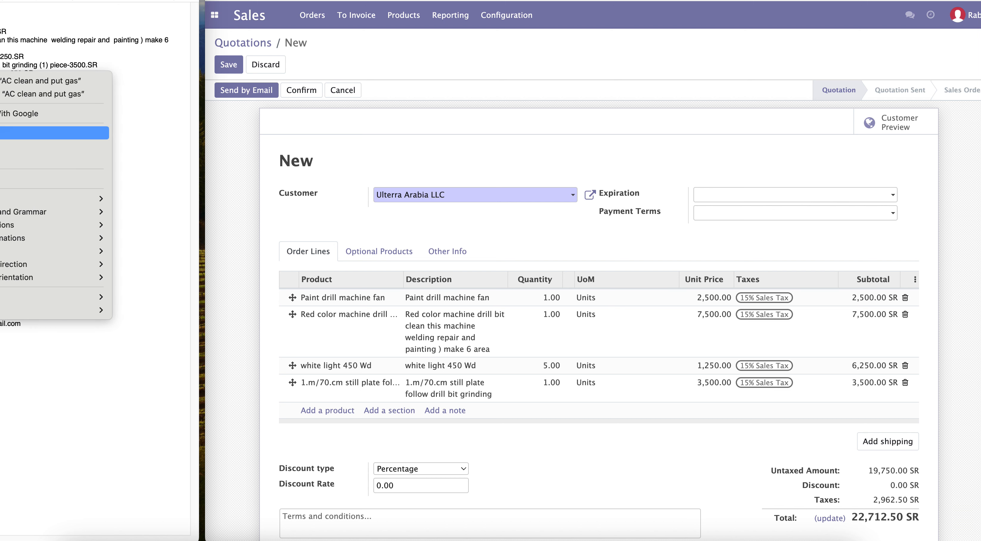
left_click(1, 146)
left_click(328, 411)
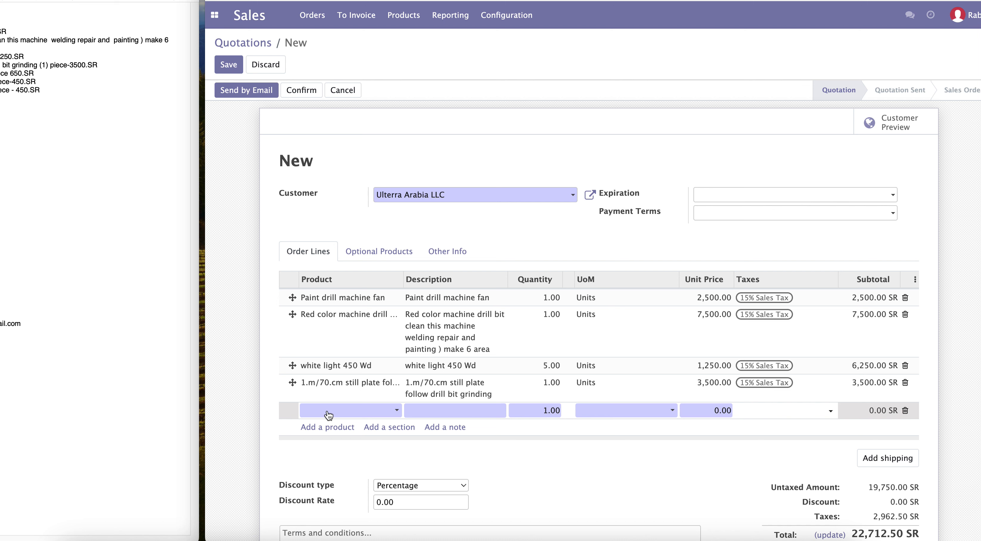
key("super+v")
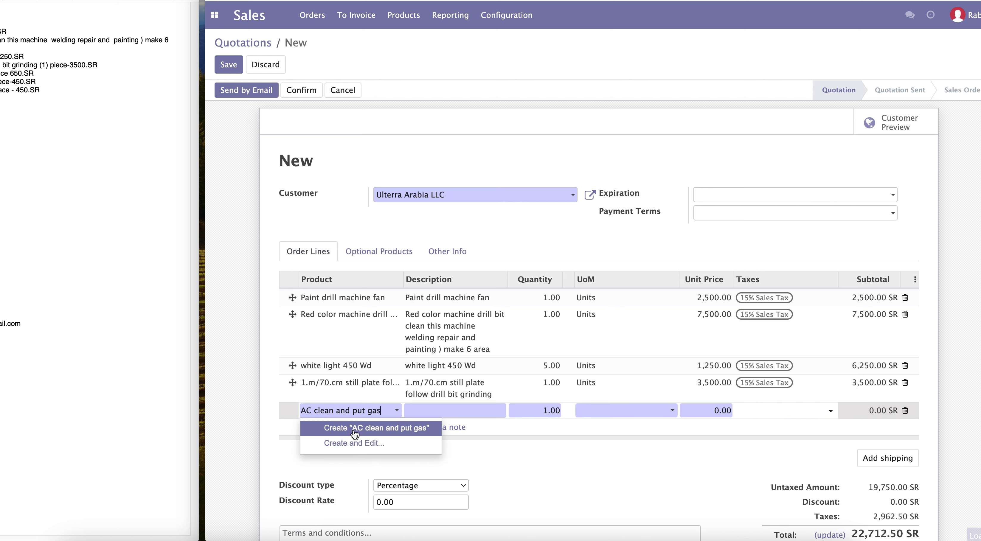
left_click(356, 434)
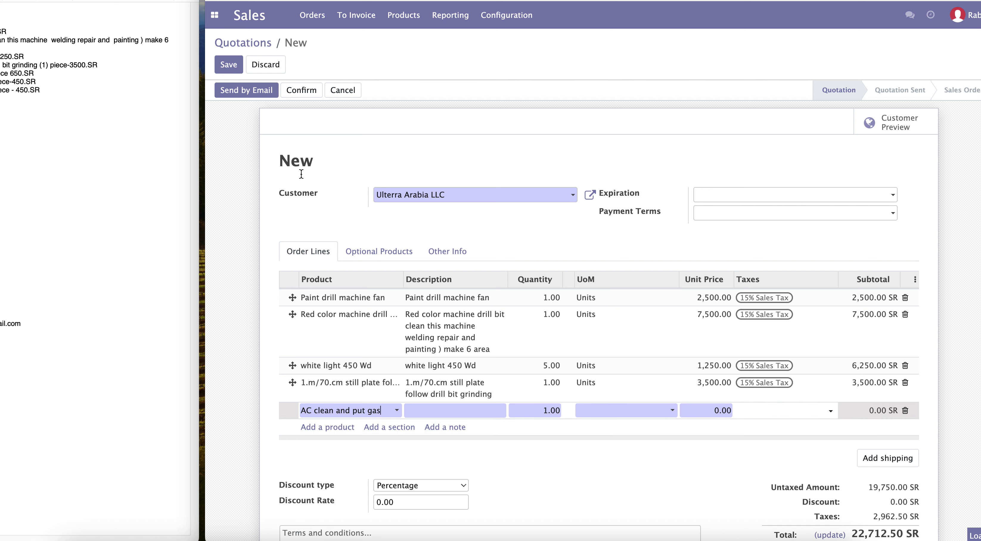
left_click(711, 410)
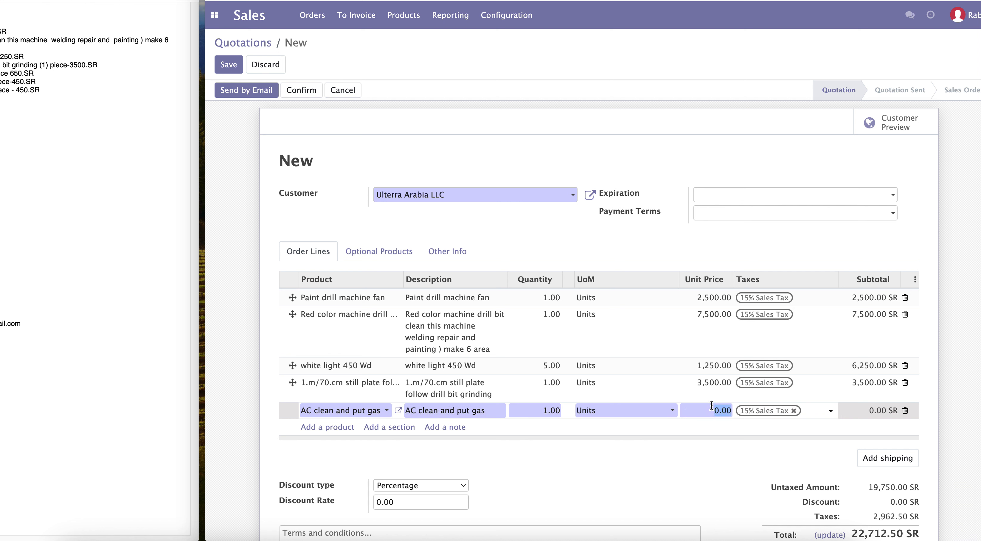
type("650")
left_click(23, 81)
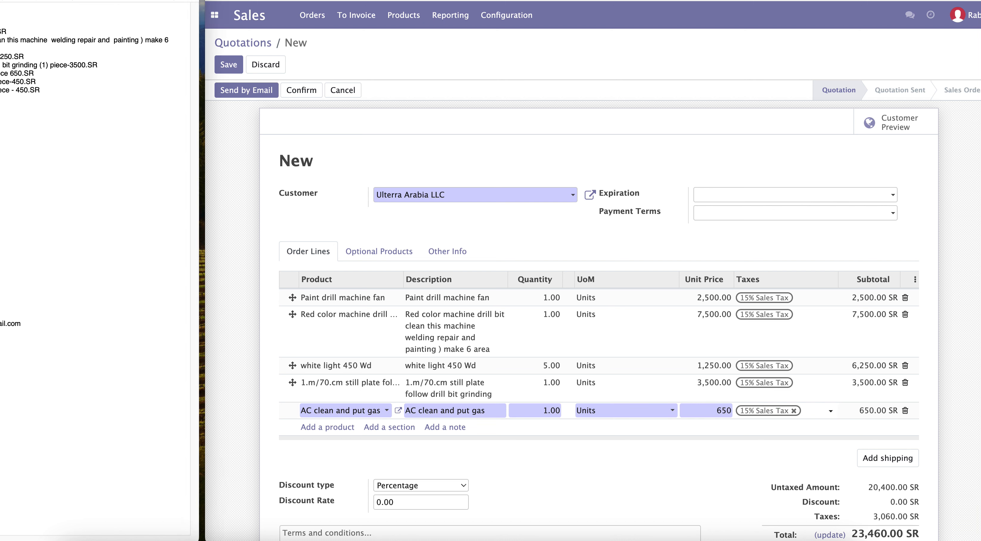
Step: Add an order line creating the product "AC meeting room repair" with unit price 450
left_click(333, 426)
left_click(332, 426)
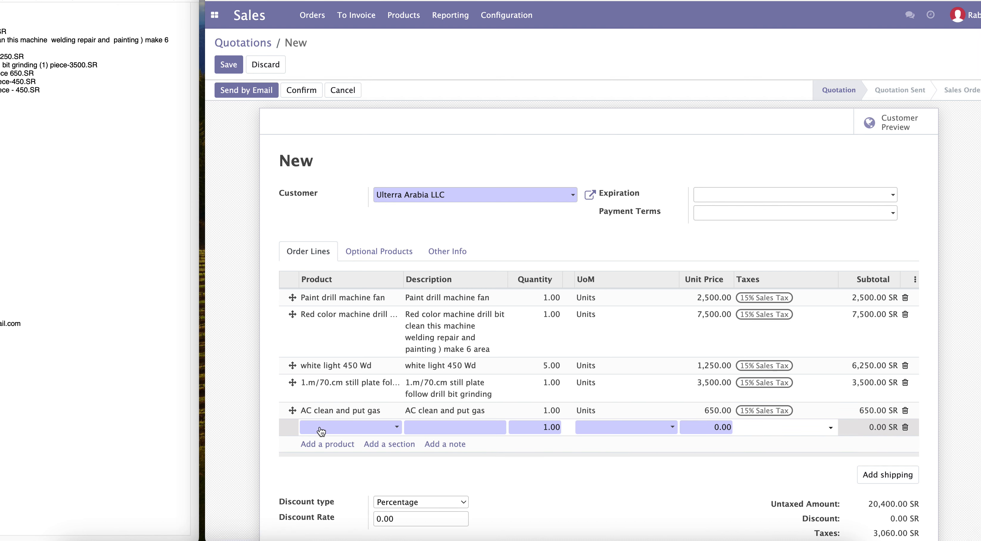
type("AC meeting room repair")
left_click(354, 445)
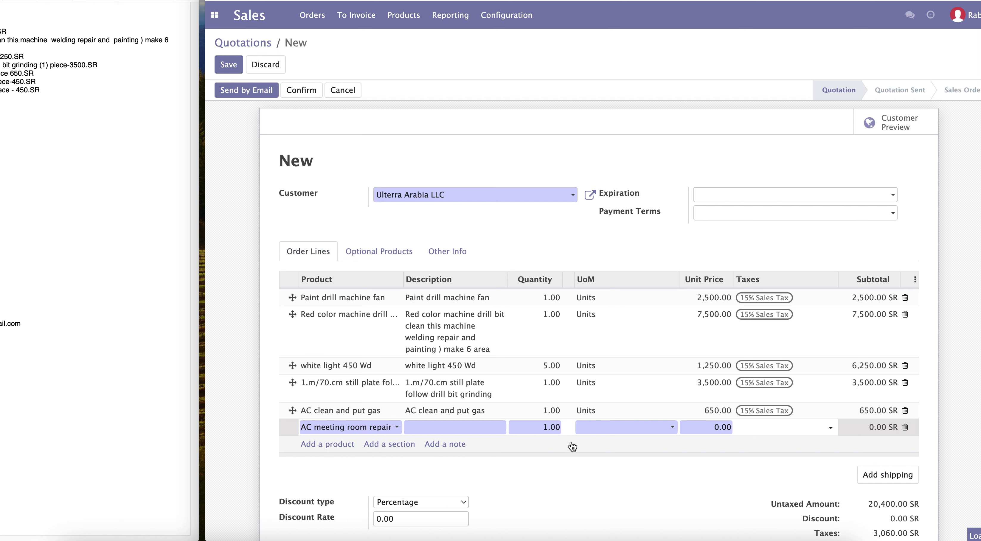
left_click(699, 431)
type("450")
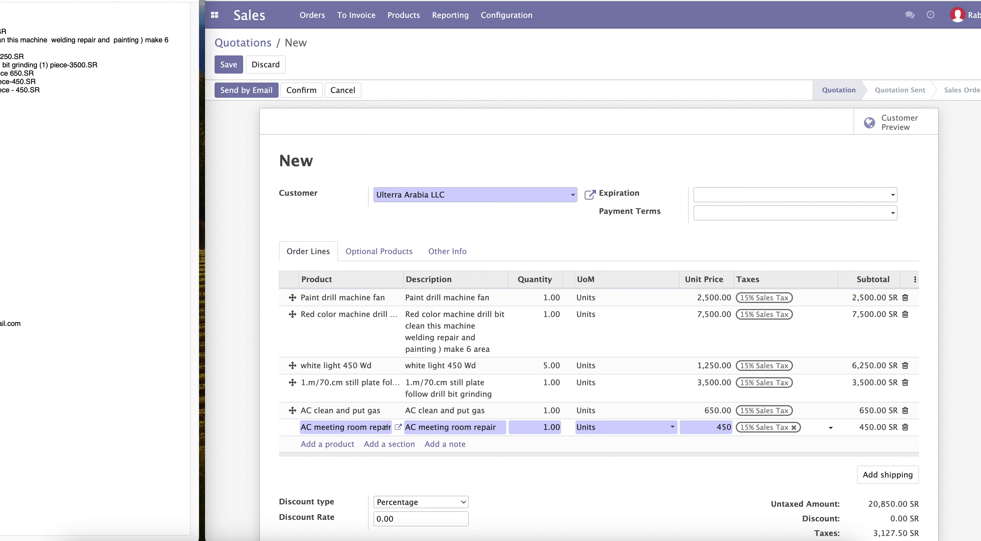
Step: Add a second "AC meeting room repair" order line with unit price 450
left_click(339, 444)
type("AC meeting room repair")
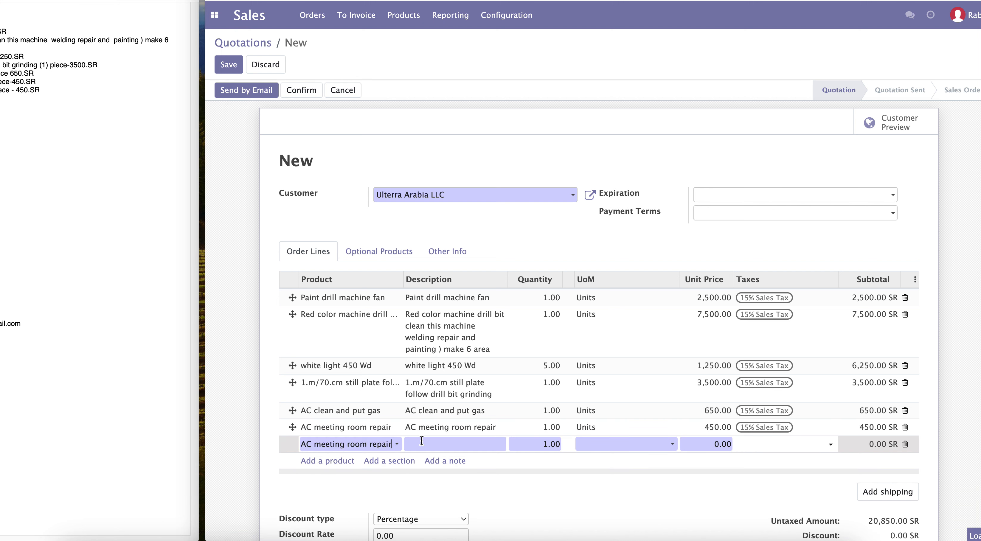
left_click(344, 460)
left_click(707, 440)
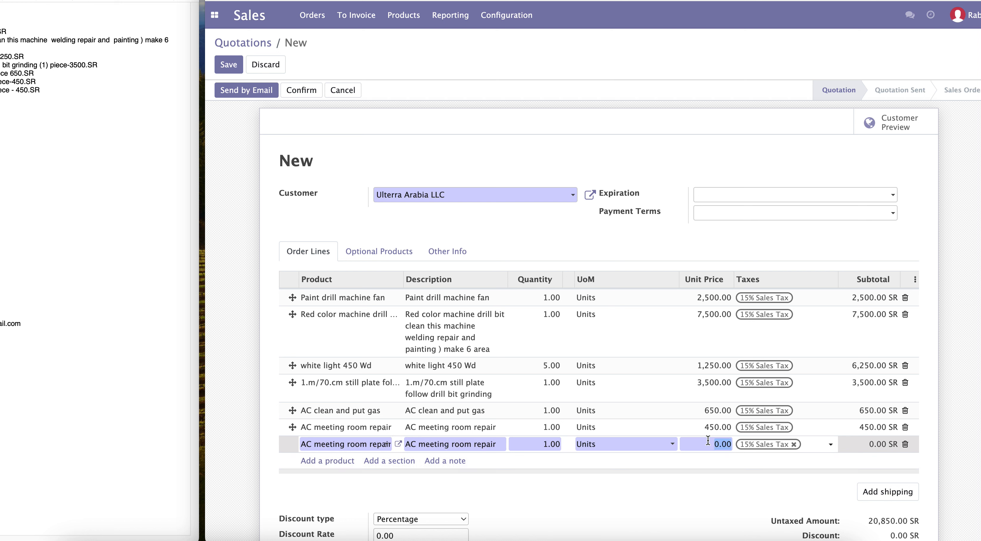
type("450")
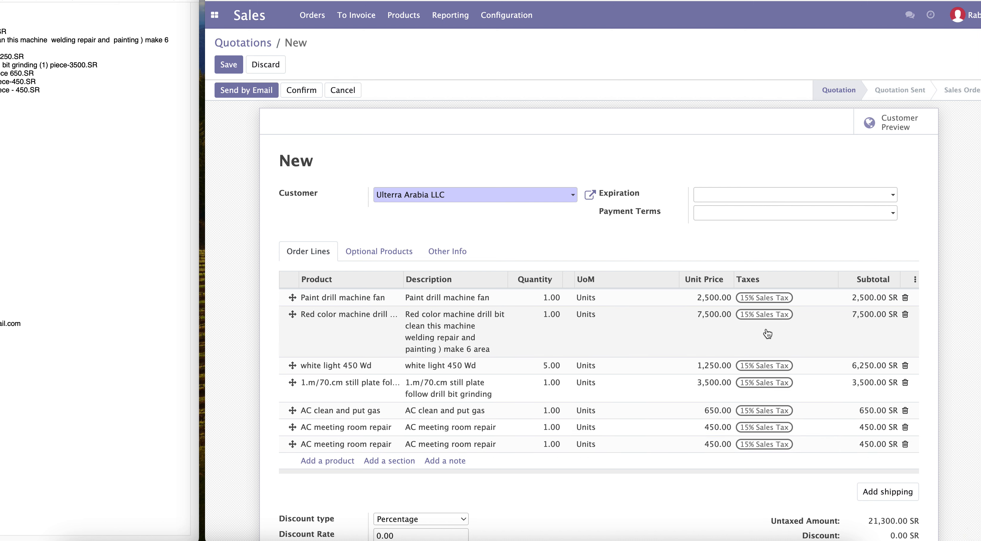
Step: Set the white light 450 Wd line's quantity to 1 and its unit price to 1250
scroll(759, 333, "down", 2)
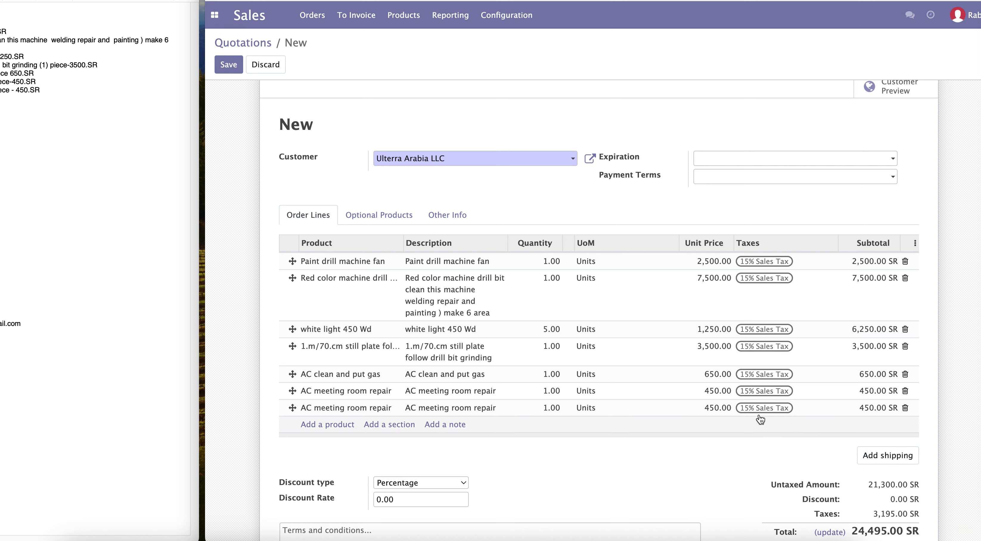
left_click(548, 330)
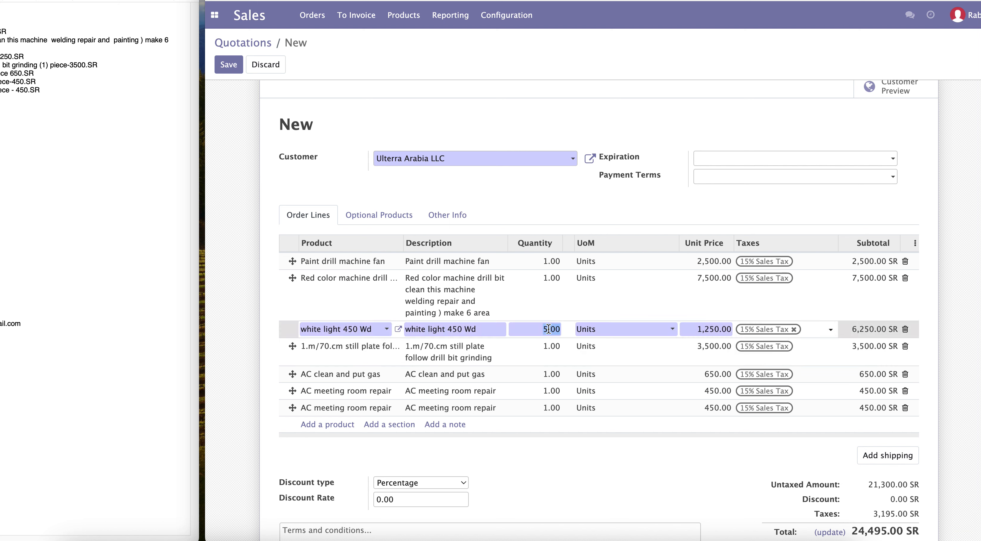
type("1")
left_click(565, 456)
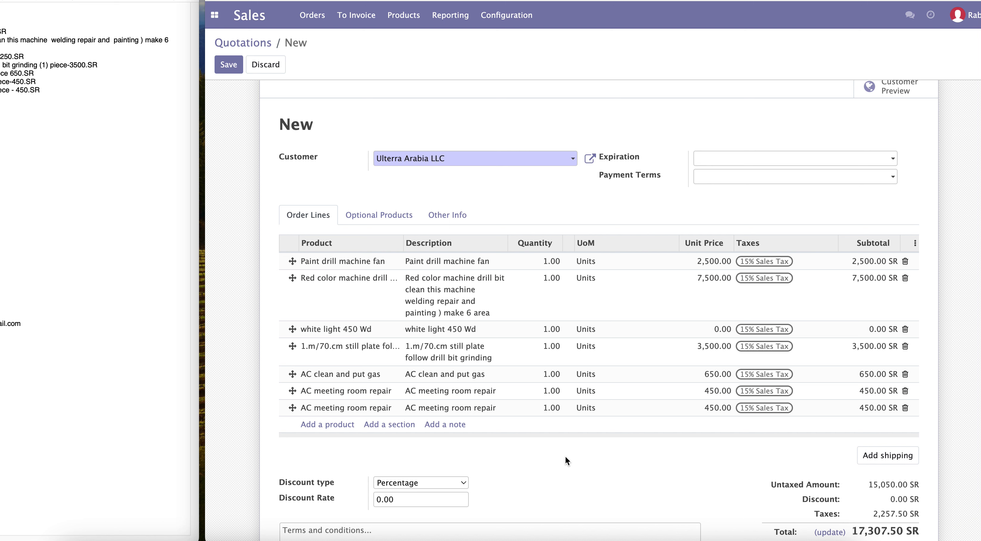
left_click(715, 330)
type("12")
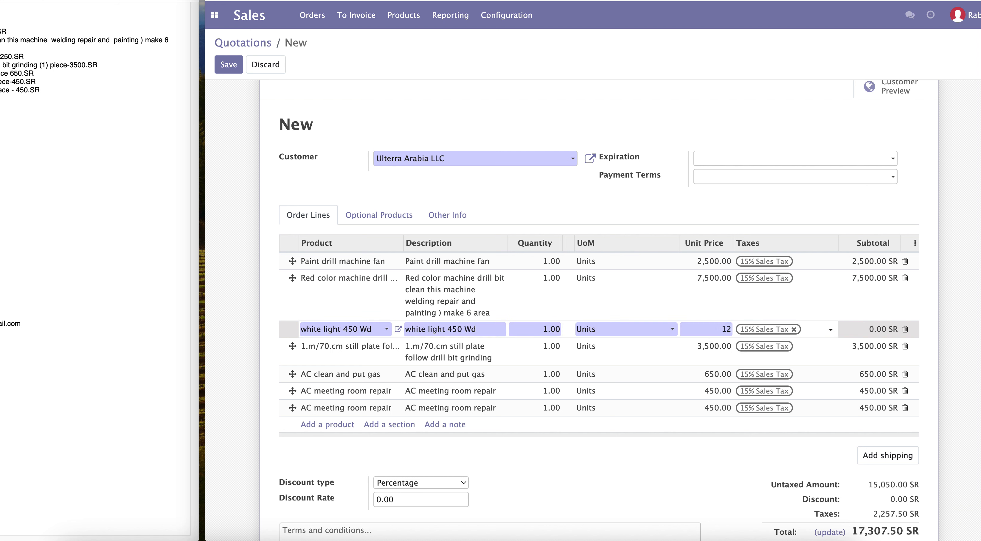
type("50")
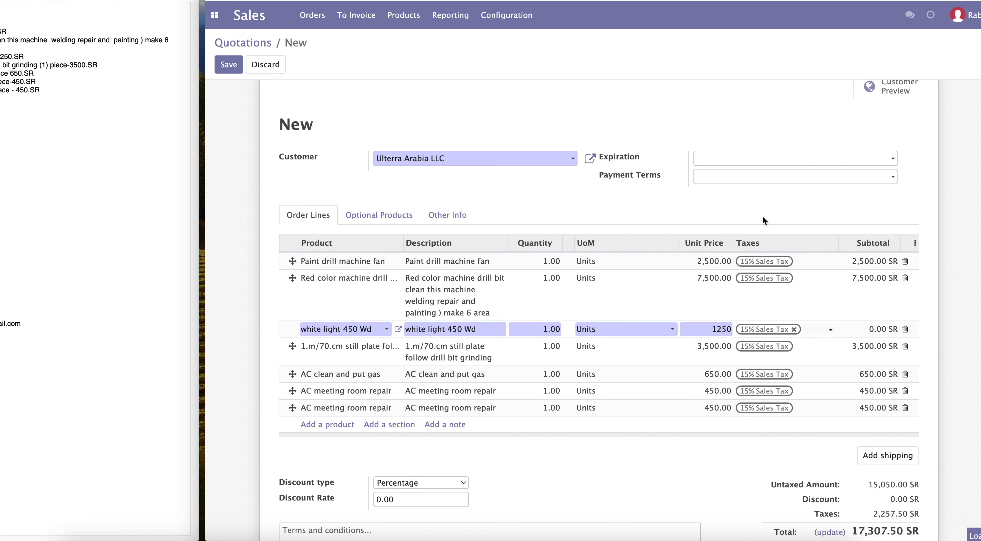
left_click(762, 215)
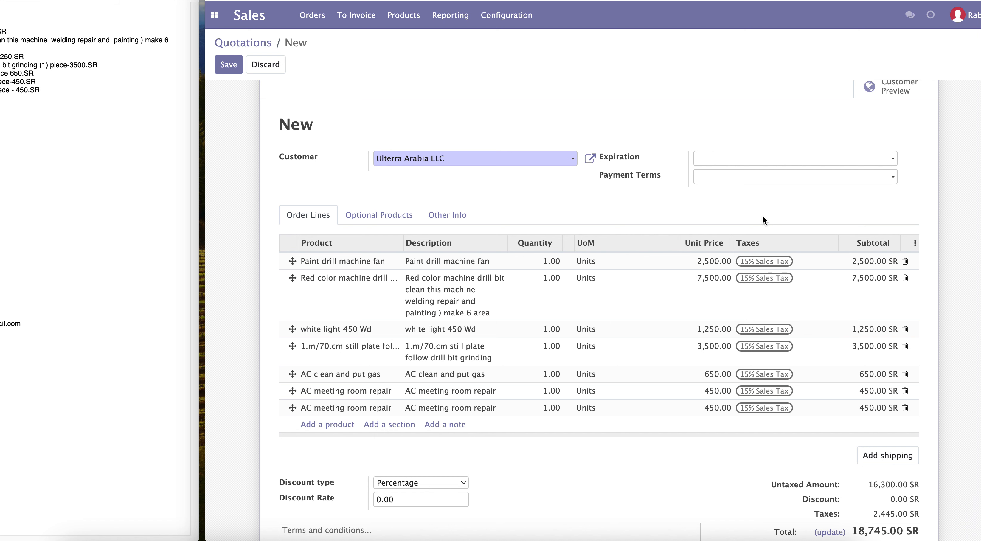
Step: Copy the company contact block from the side document and paste it into the quotation's terms and conditions
scroll(790, 430, "down", 2)
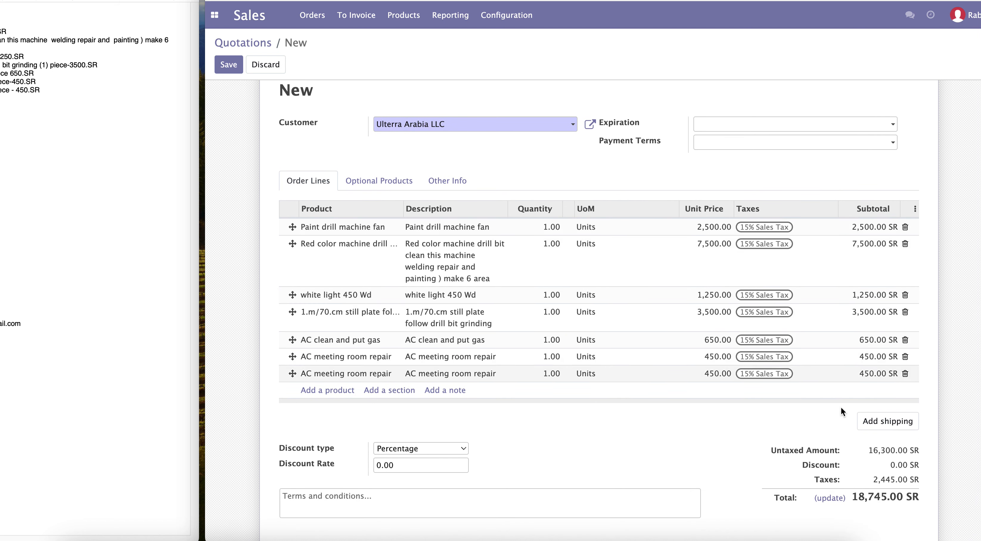
scroll(857, 455, "down", 1)
scroll(858, 453, "down", 1)
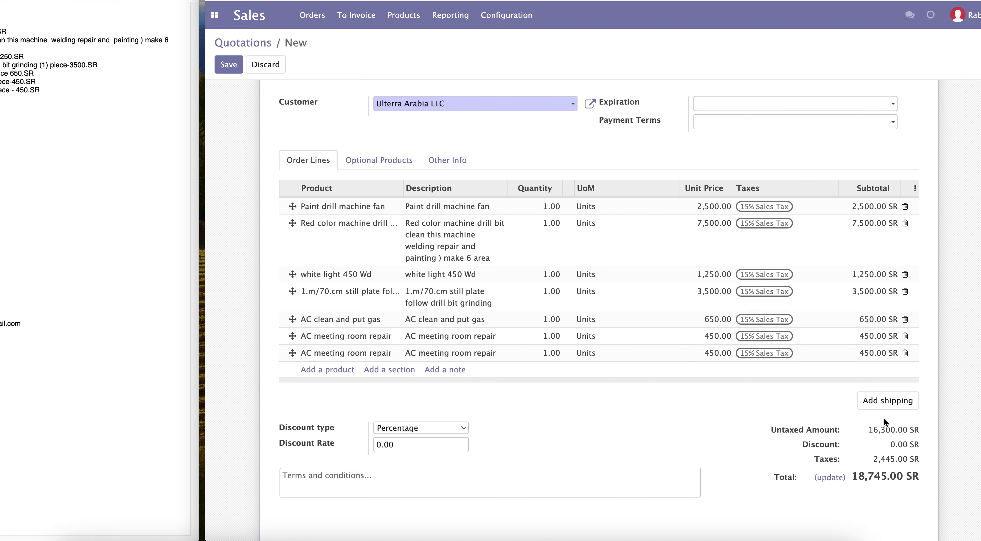
left_click(326, 476)
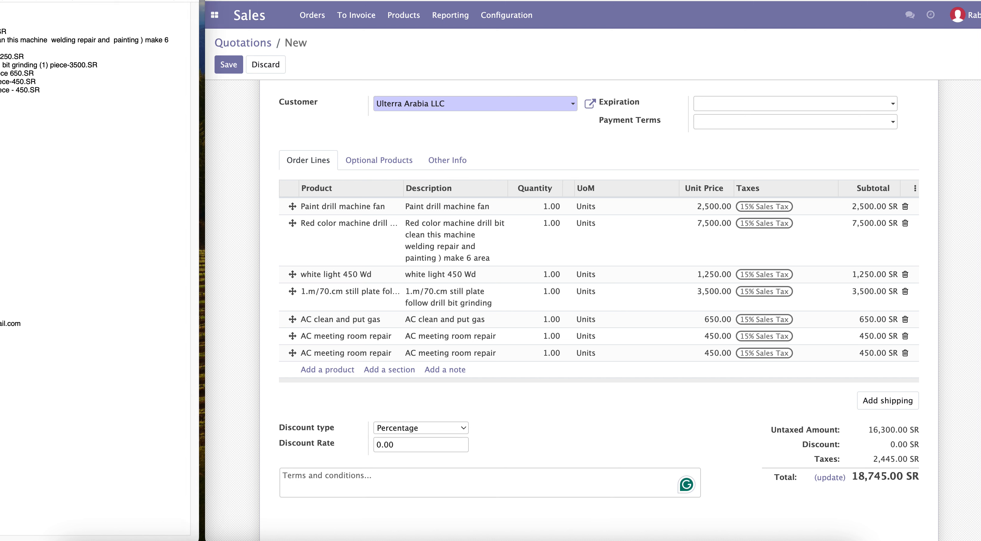
left_click_drag(1, 290, 1, 331)
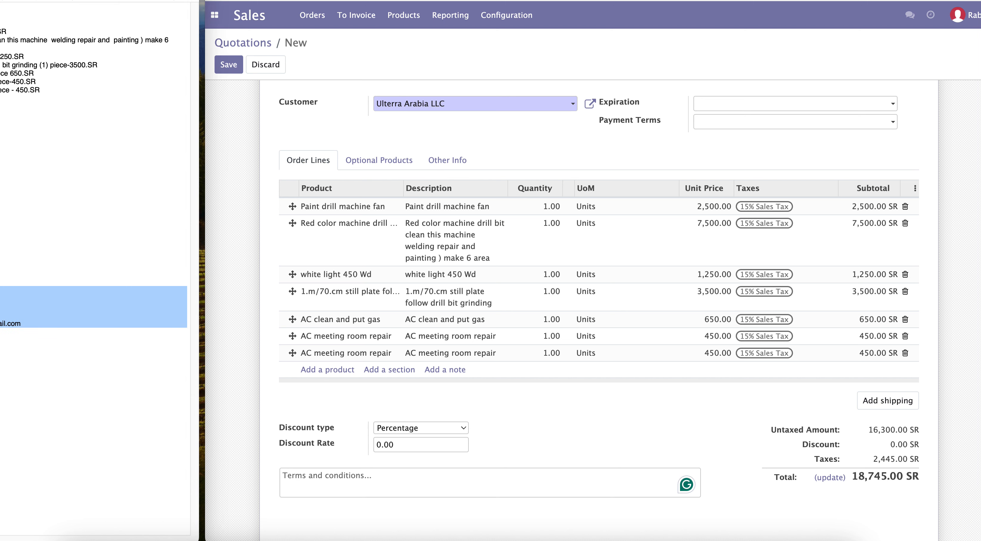
right_click(1, 315)
left_click(0, 368)
left_click(384, 480)
key("super+v")
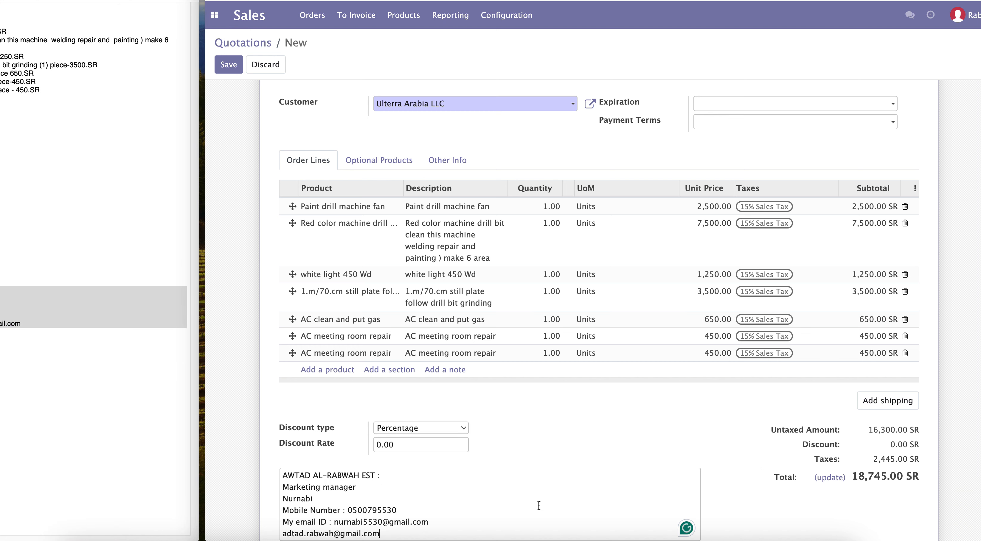
Step: Save the quotation
scroll(667, 484, "down", 5)
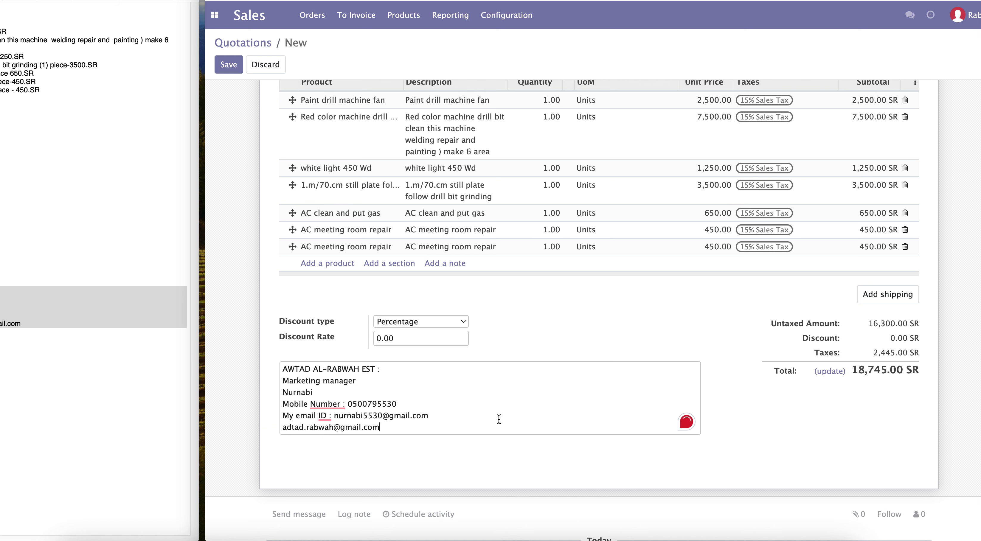
scroll(499, 418, "up", 7)
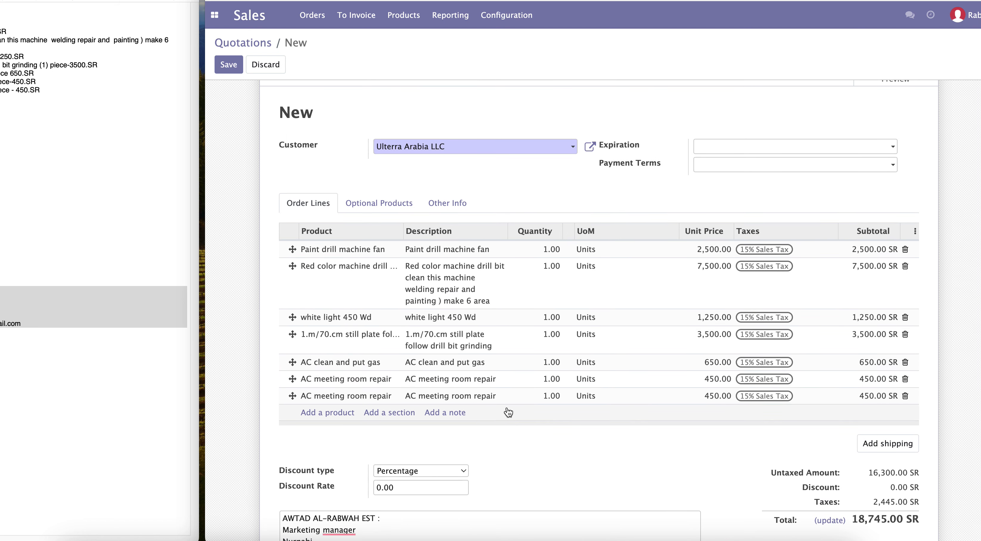
scroll(508, 412, "up", 2)
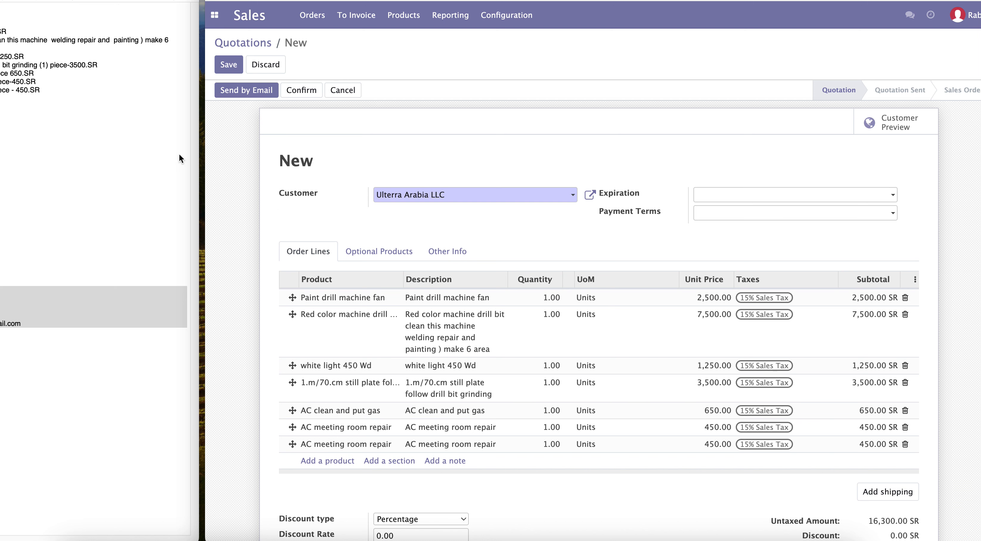
left_click(217, 63)
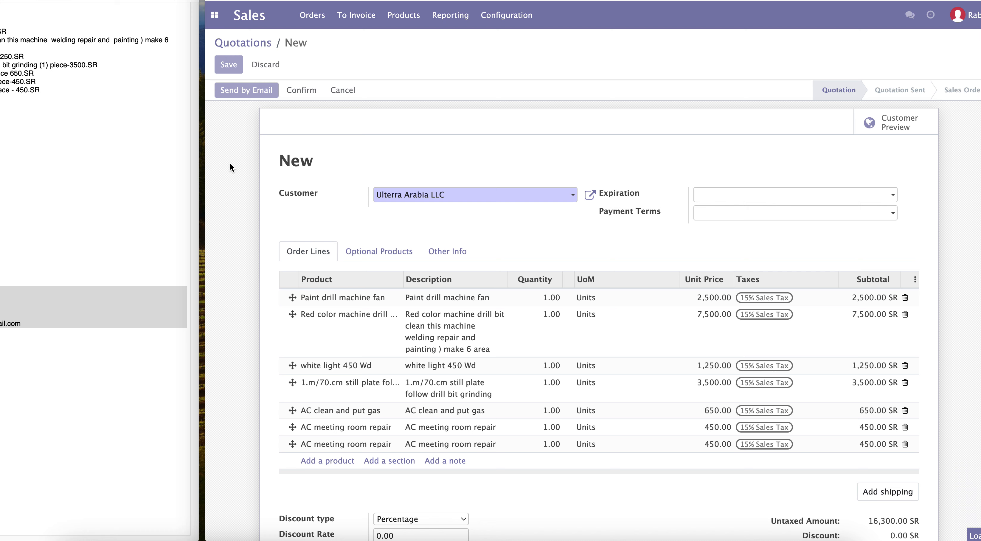
scroll(522, 215, "down", 5)
scroll(522, 215, "up", 5)
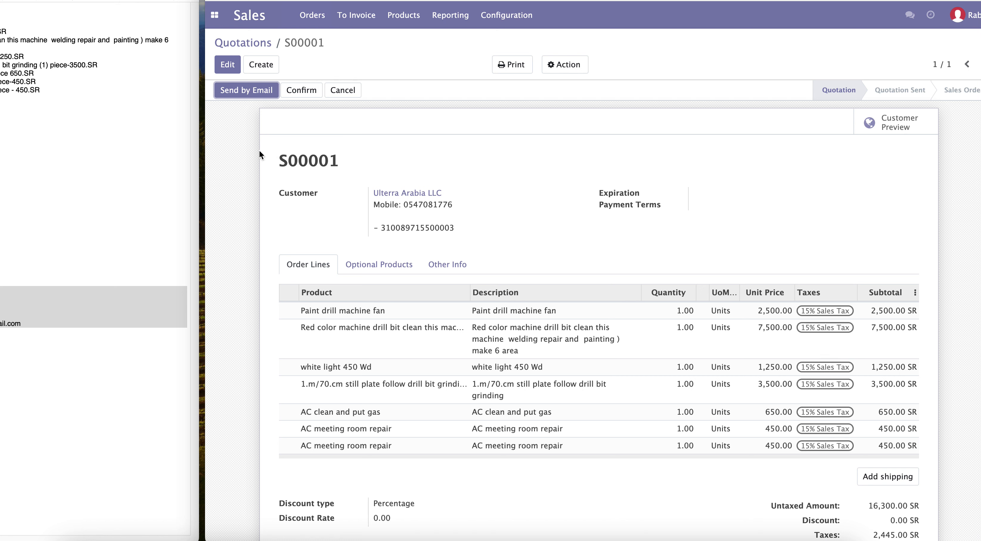
Step: Print the quotation as a Quotation / Order PDF and open the downloaded file
scroll(262, 307, "down", 1)
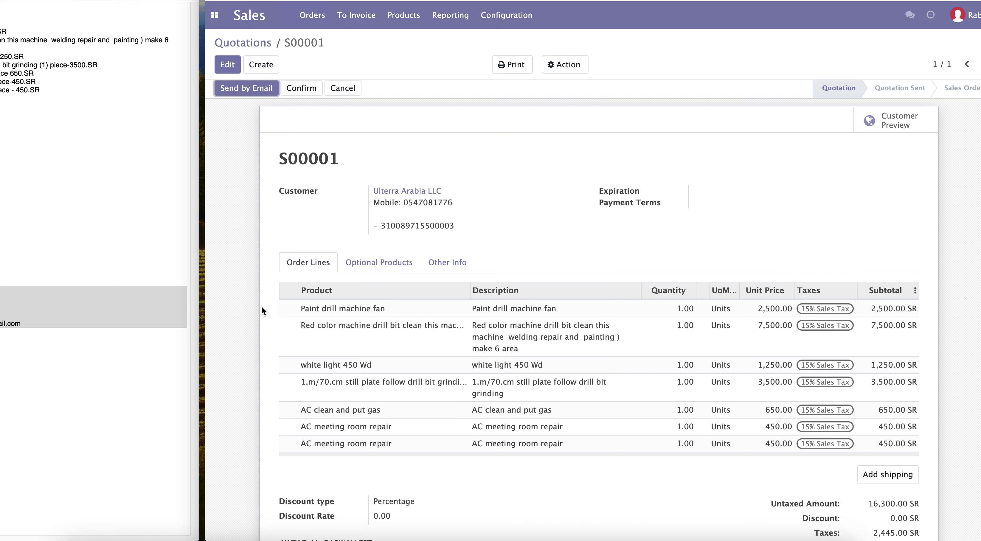
scroll(261, 306, "down", 10)
scroll(261, 305, "up", 10)
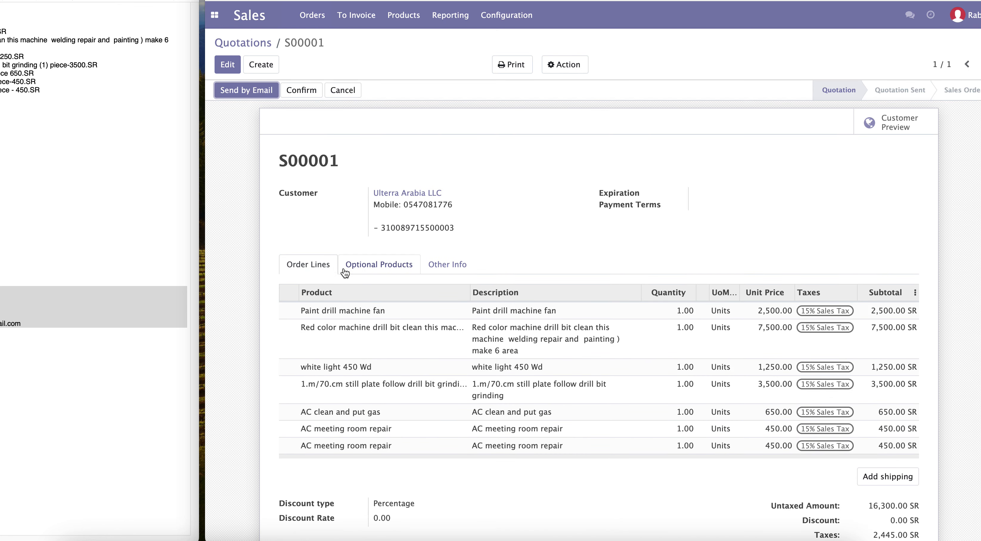
scroll(360, 300, "down", 6)
scroll(361, 299, "up", 6)
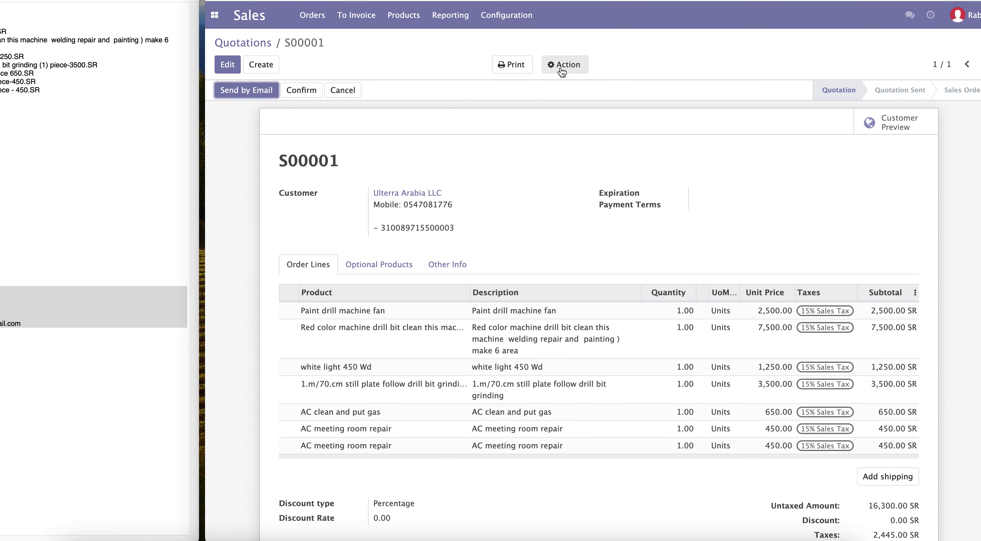
left_click(548, 68)
left_click(512, 65)
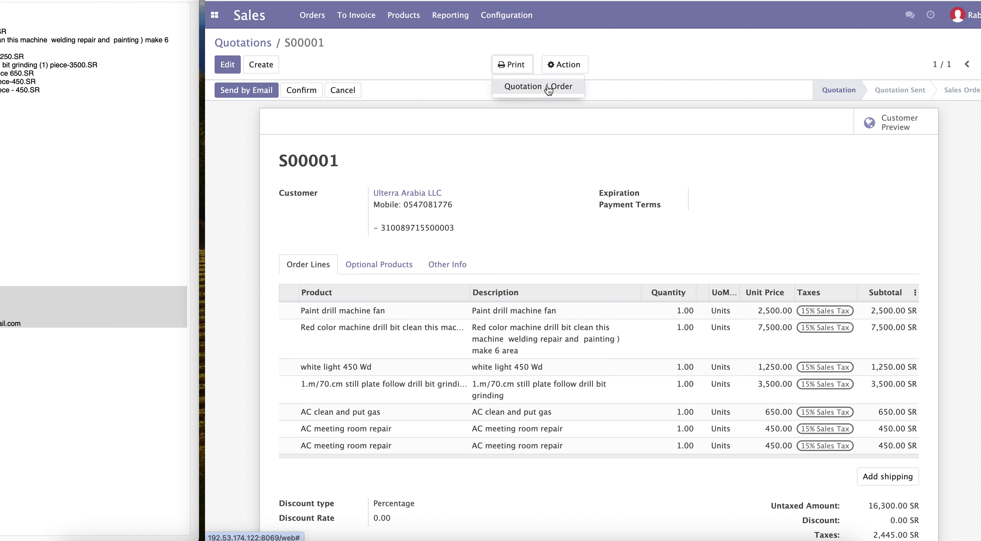
left_click(521, 89)
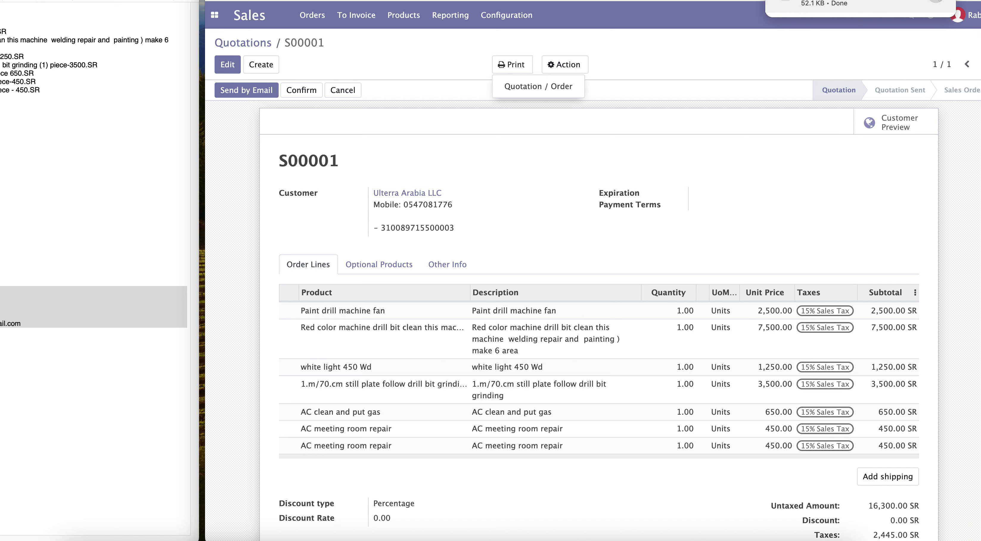
left_click(937, 1)
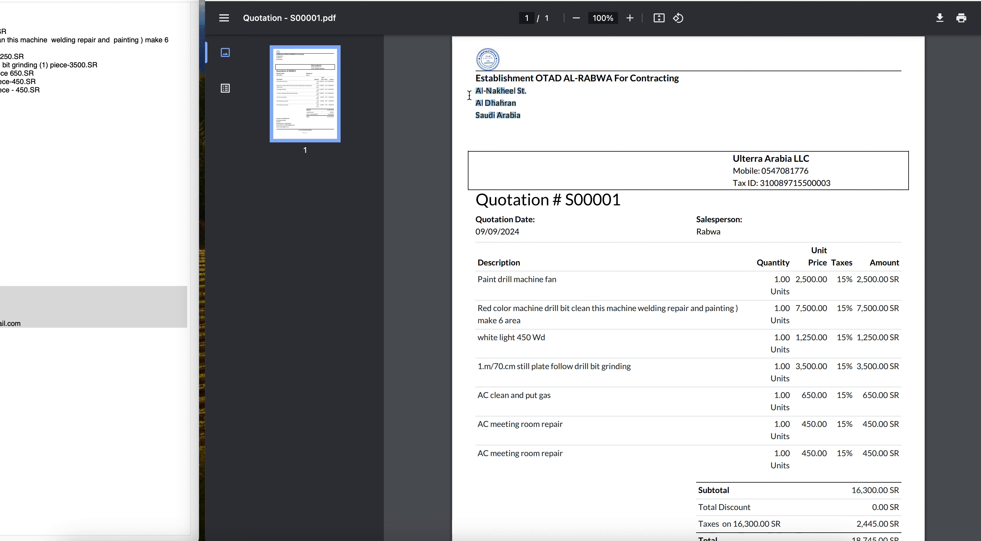
Step: Review the quotation PDF's customer block, order lines, totals and terms
left_click(728, 161)
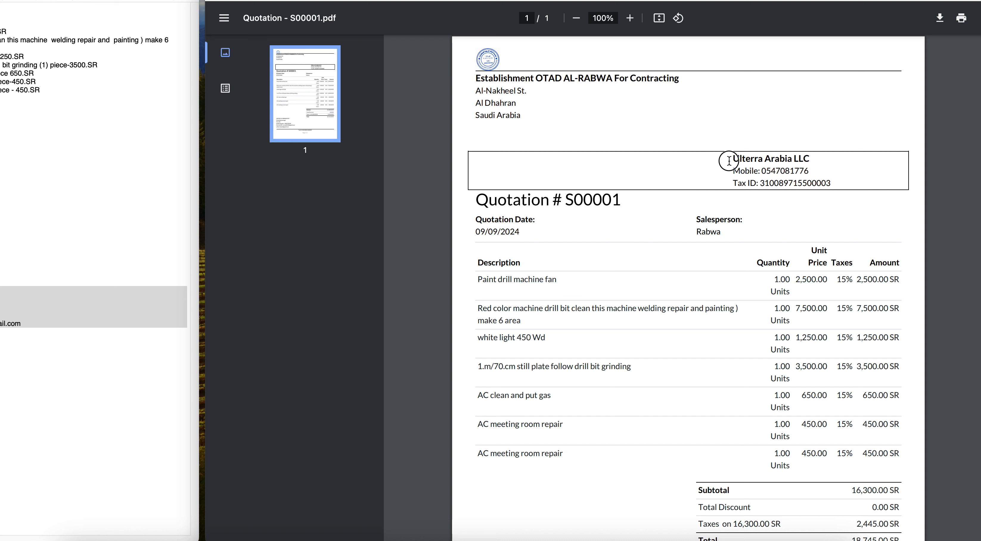
left_click_drag(729, 161, 838, 180)
left_click(839, 179)
scroll(720, 226, "down", 1)
scroll(721, 226, "down", 5)
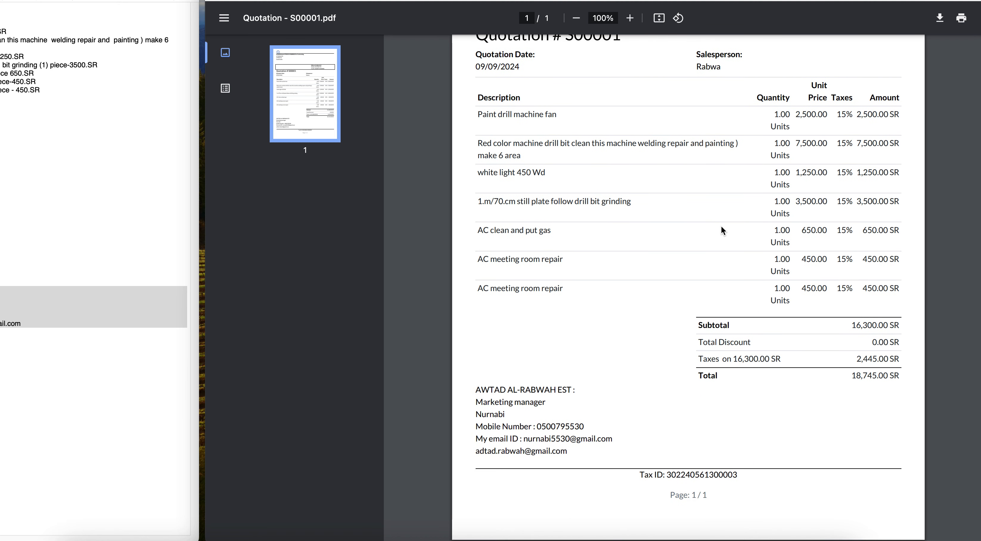
scroll(721, 225, "up", 3)
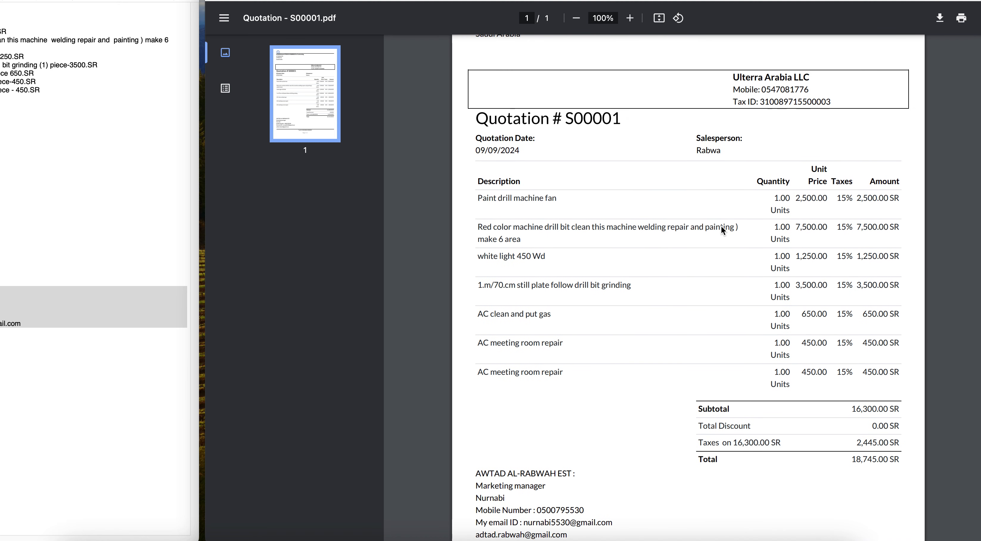
scroll(721, 225, "down", 4)
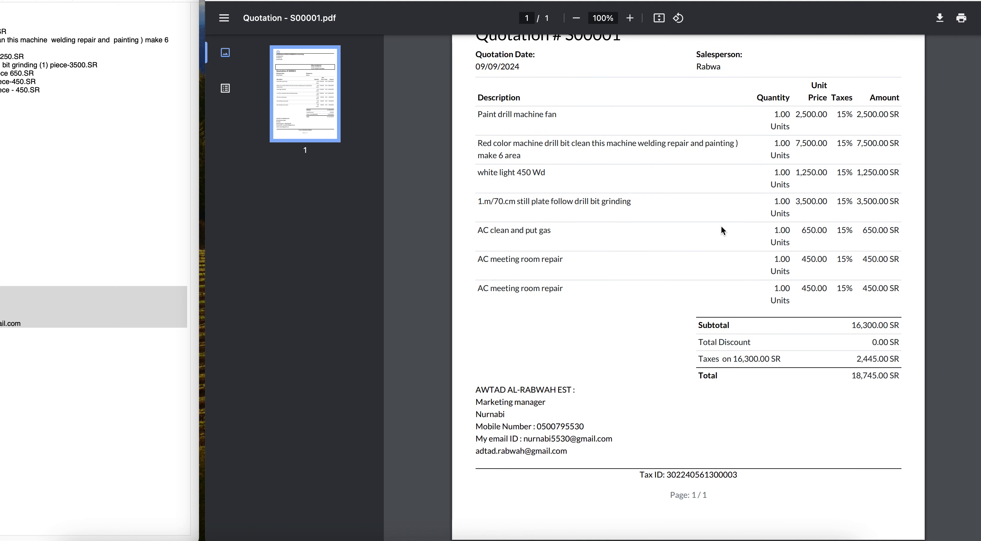
scroll(721, 225, "up", 6)
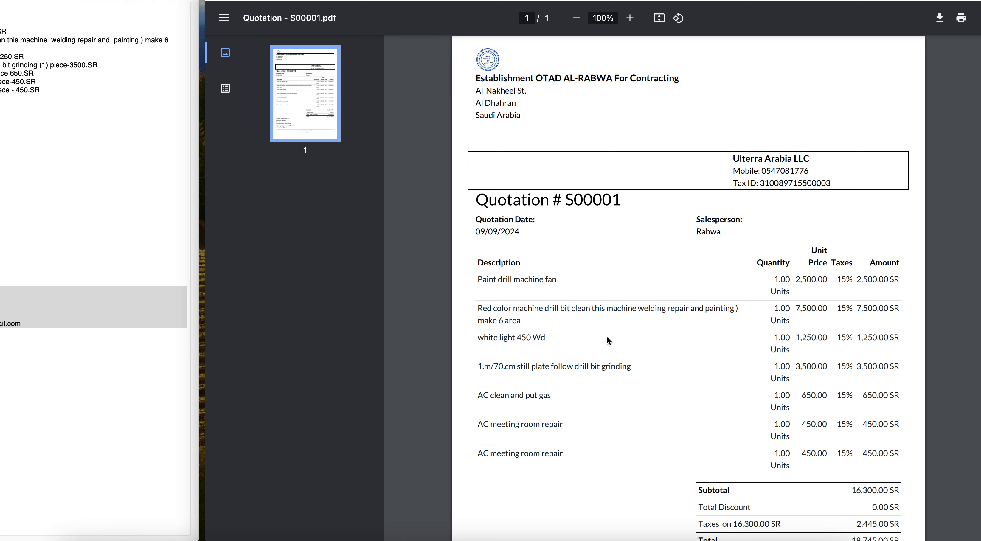
scroll(615, 362, "down", 5)
scroll(616, 361, "up", 5)
scroll(615, 362, "down", 5)
scroll(616, 364, "up", 5)
left_click(335, 1)
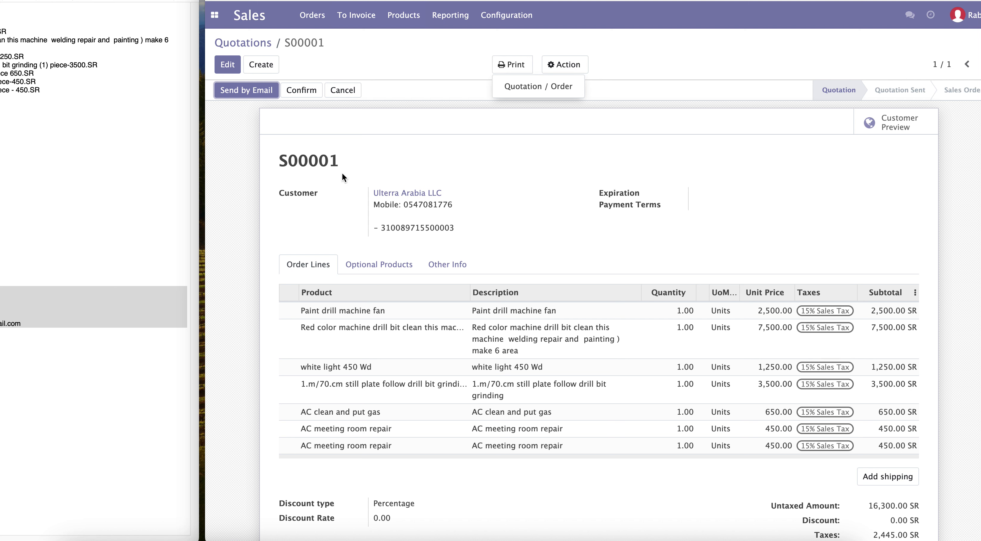
left_click(214, 14)
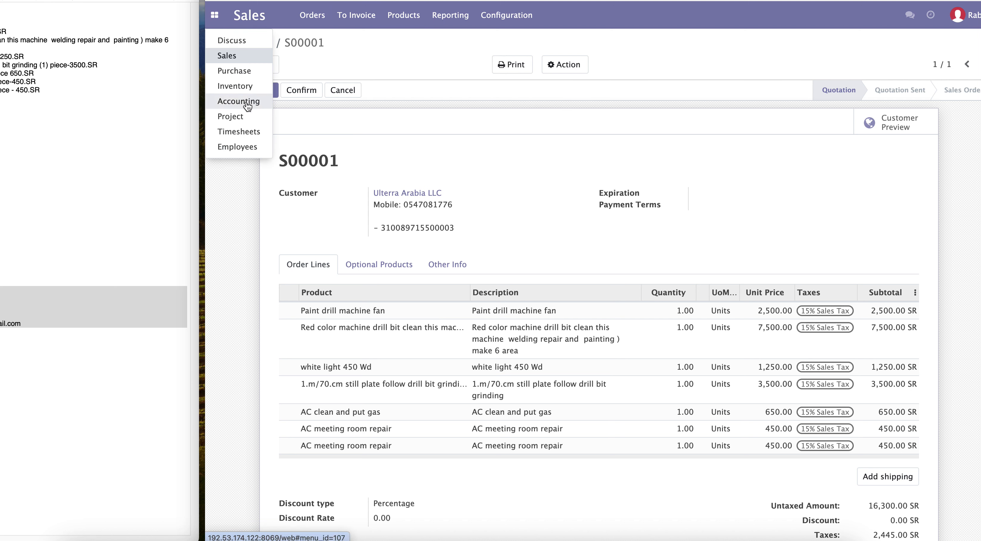
left_click(425, 43)
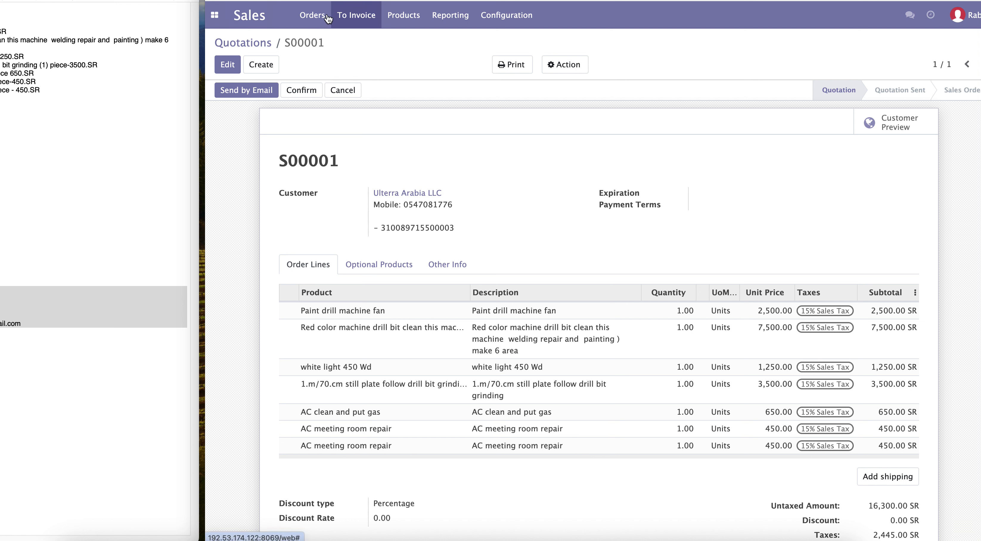
left_click(310, 18)
left_click(427, 39)
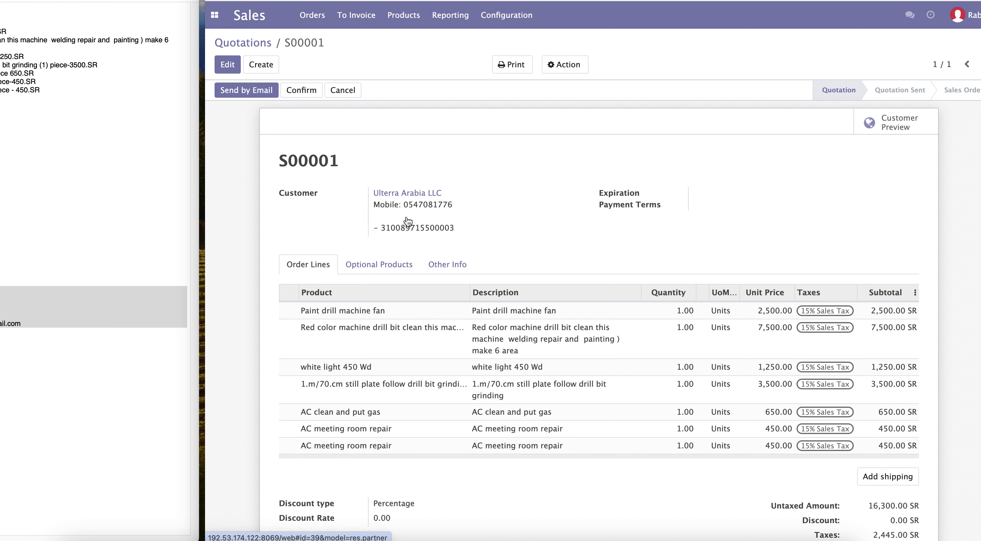
Step: Open the Ulterra Arabia LLC customer record, return to quotation S00001 and review its lines and totals
left_click(411, 195)
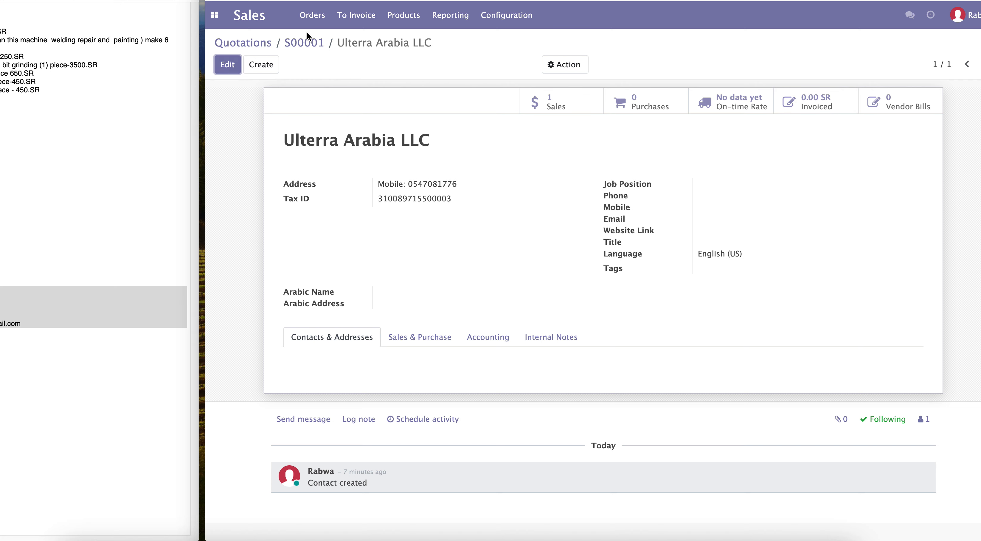
left_click(304, 42)
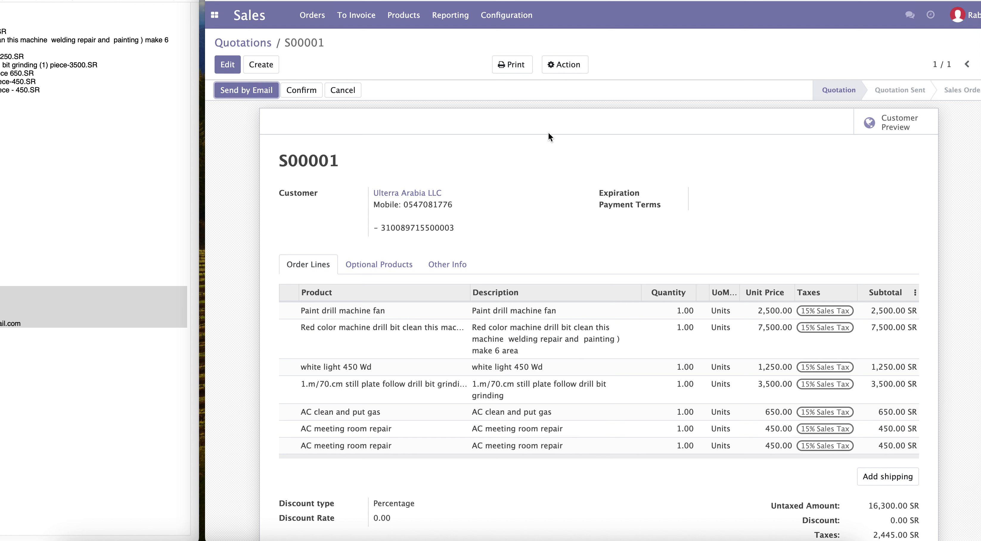
scroll(647, 265, "down", 3)
scroll(647, 265, "up", 3)
scroll(648, 266, "down", 3)
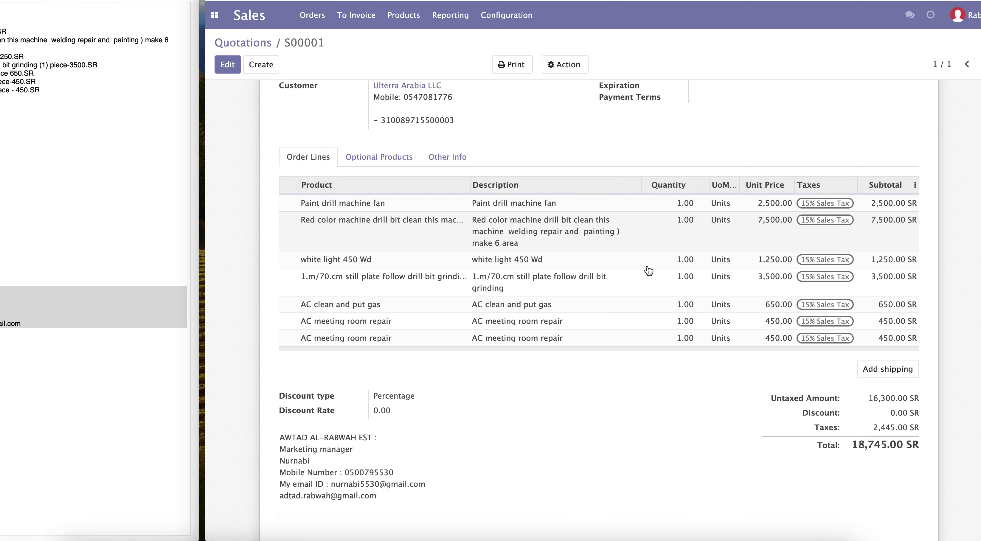
scroll(648, 271, "up", 3)
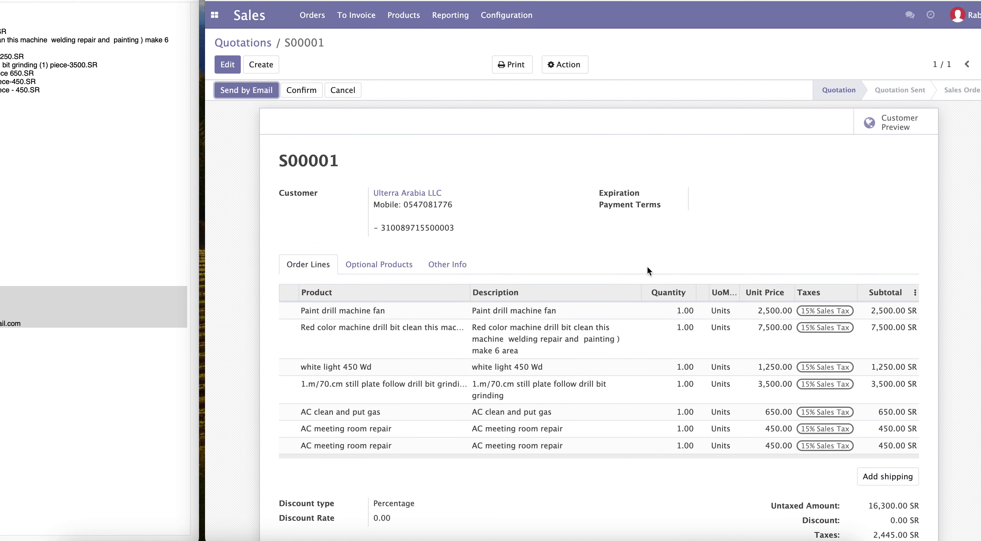